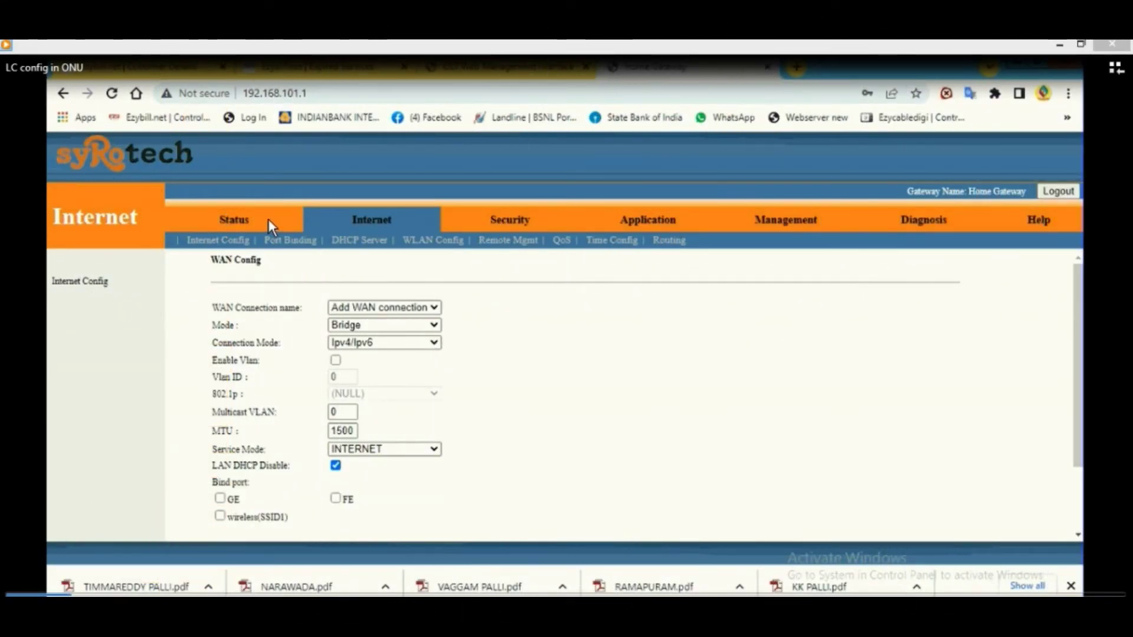
Start a new WAN connection in Bridge mode with Ipv4 connection mode
left_click(247, 221)
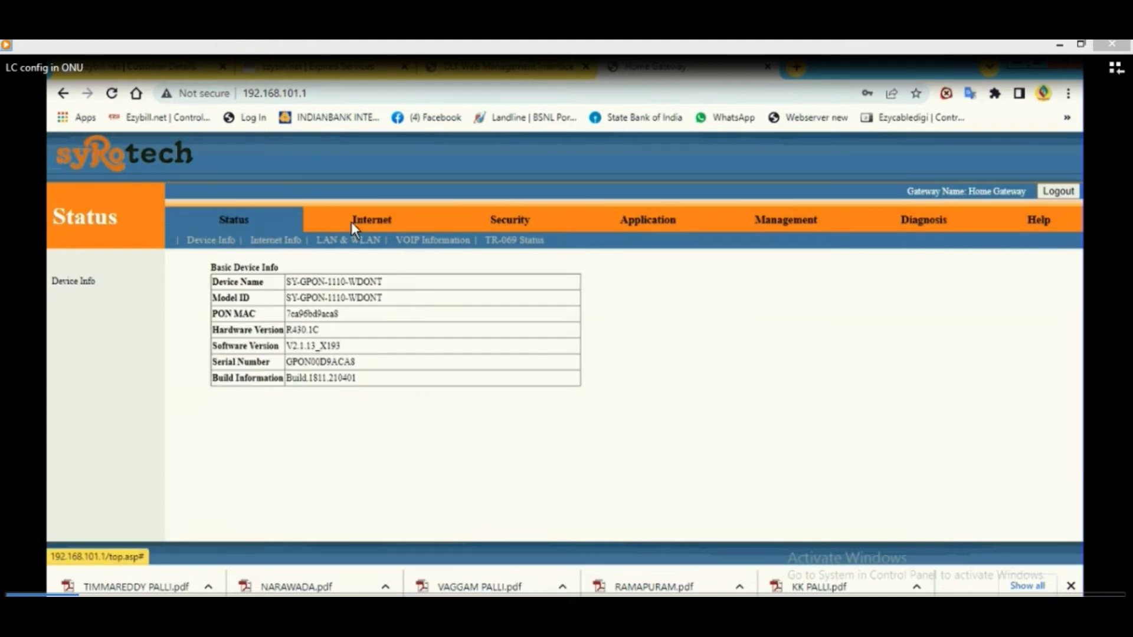
left_click(367, 222)
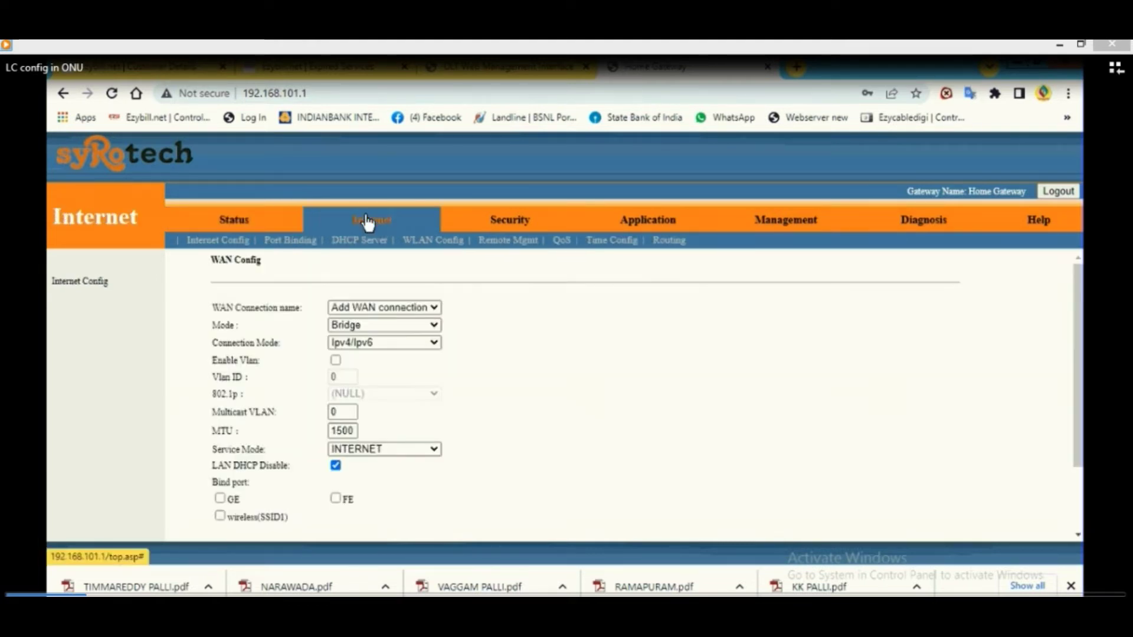
left_click(388, 308)
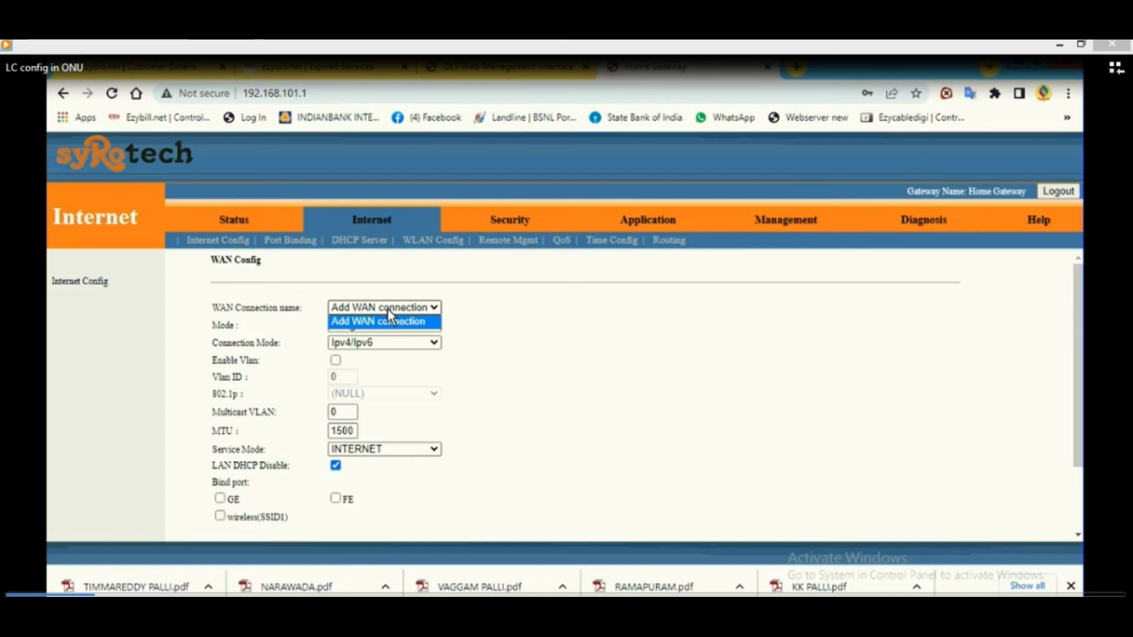
left_click(388, 325)
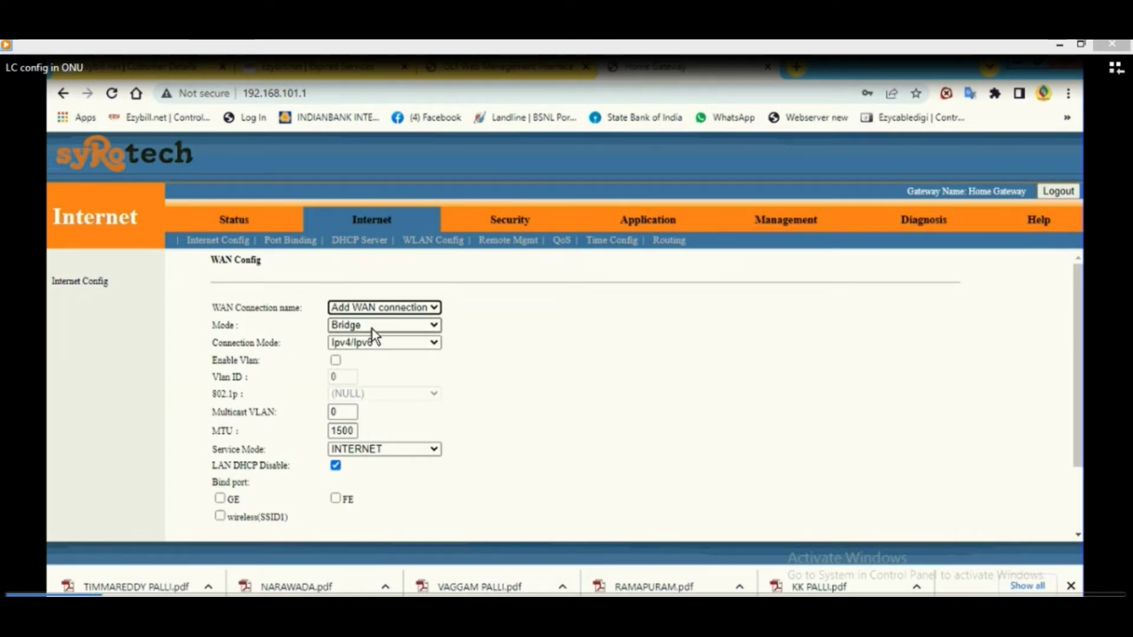
left_click(372, 328)
left_click(350, 341)
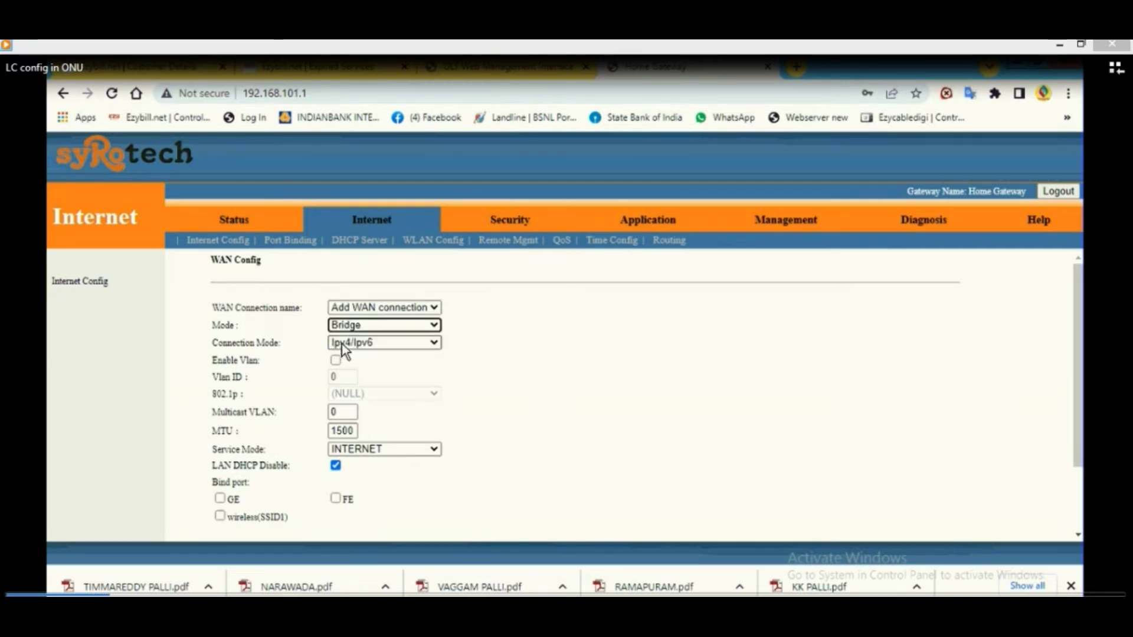
left_click(336, 343)
left_click(340, 370)
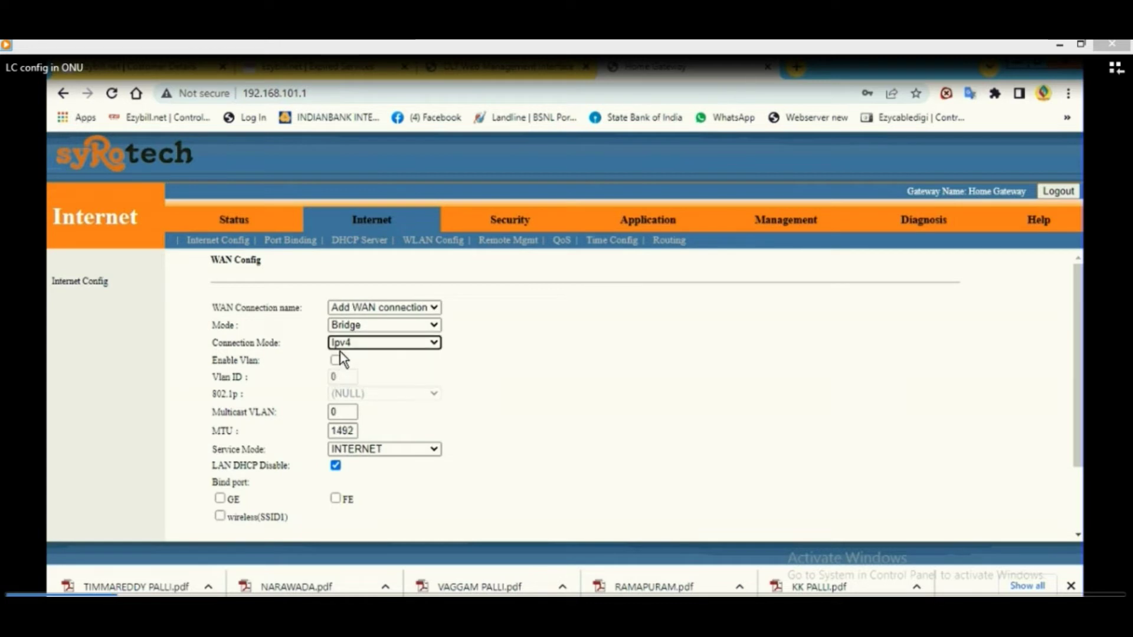
Enable VLAN ID 2905 with 802.1p priority 0, bind it to GE, and apply
left_click(335, 361)
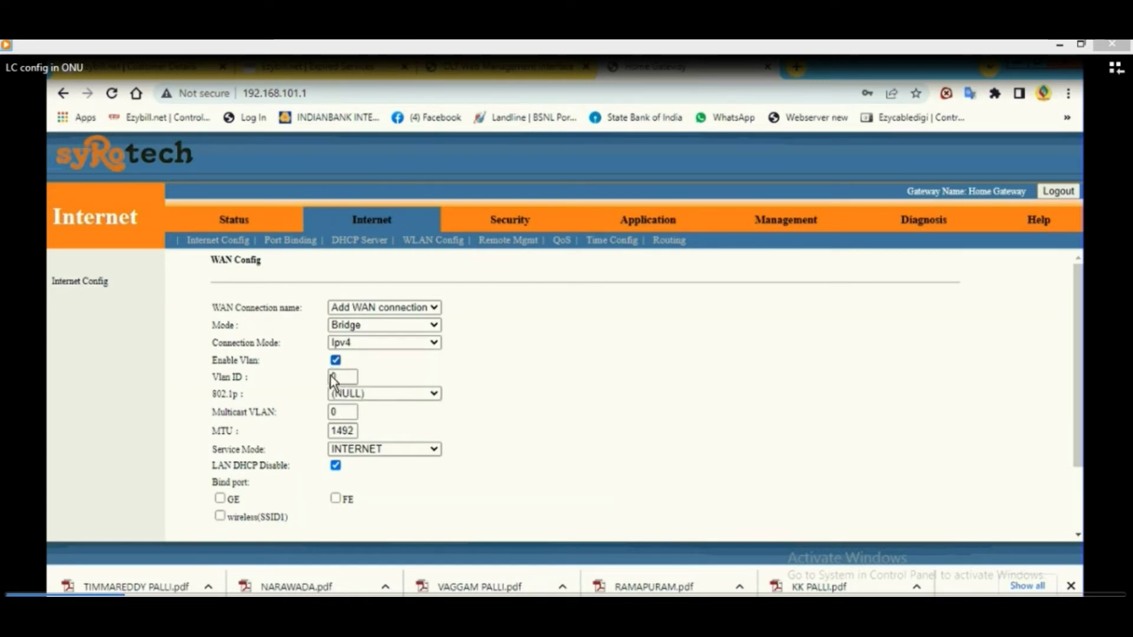
left_click_drag(348, 378, 318, 377)
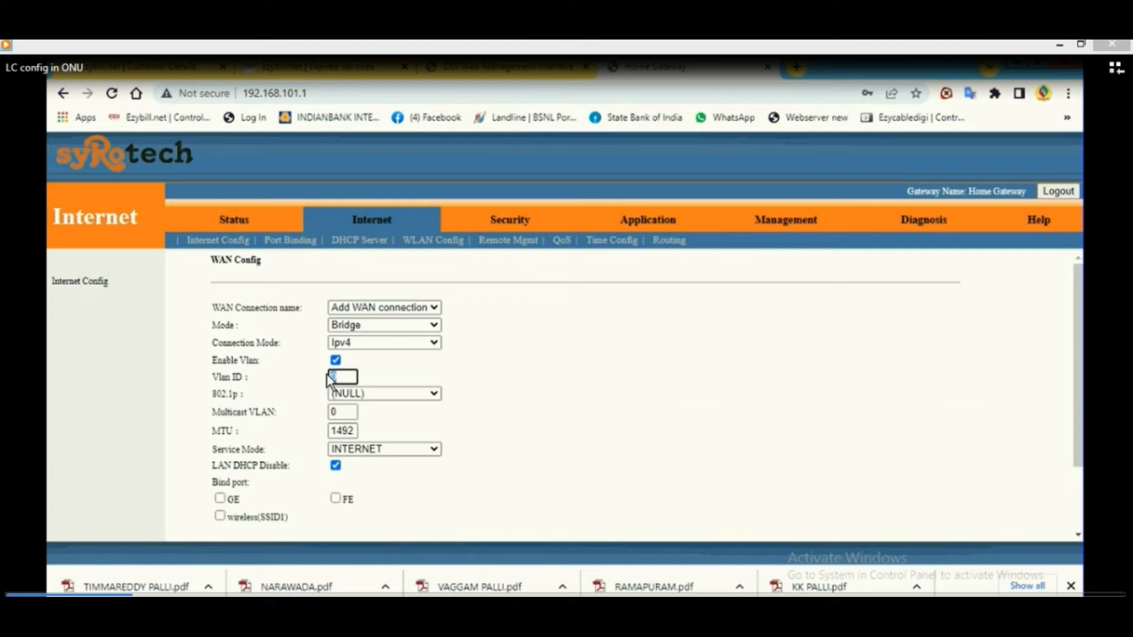
type("2905")
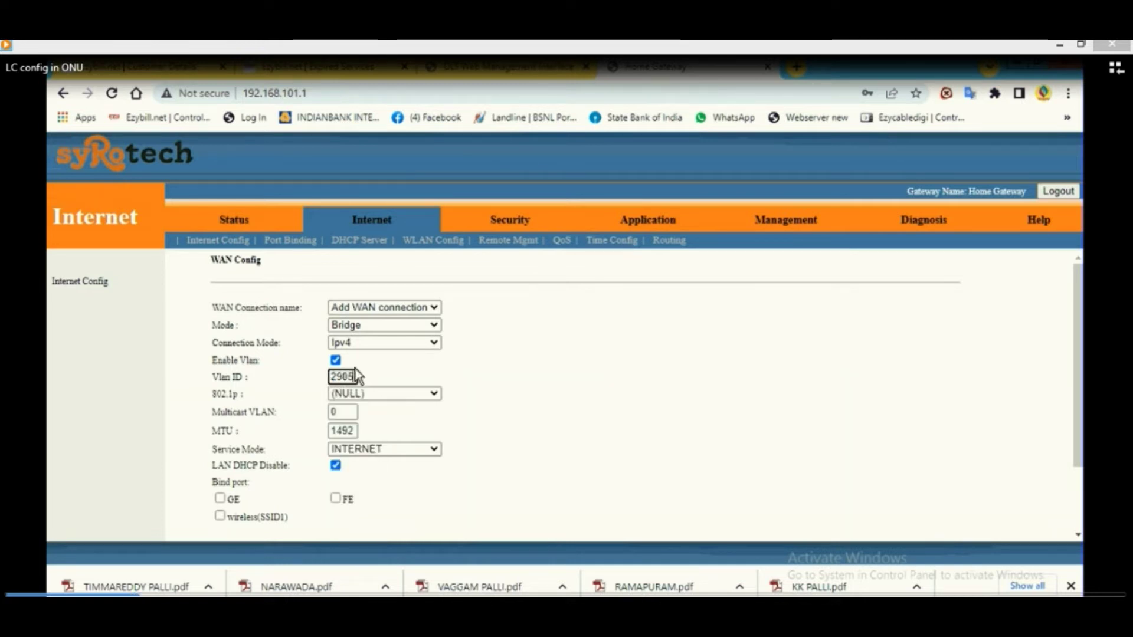
left_click(379, 396)
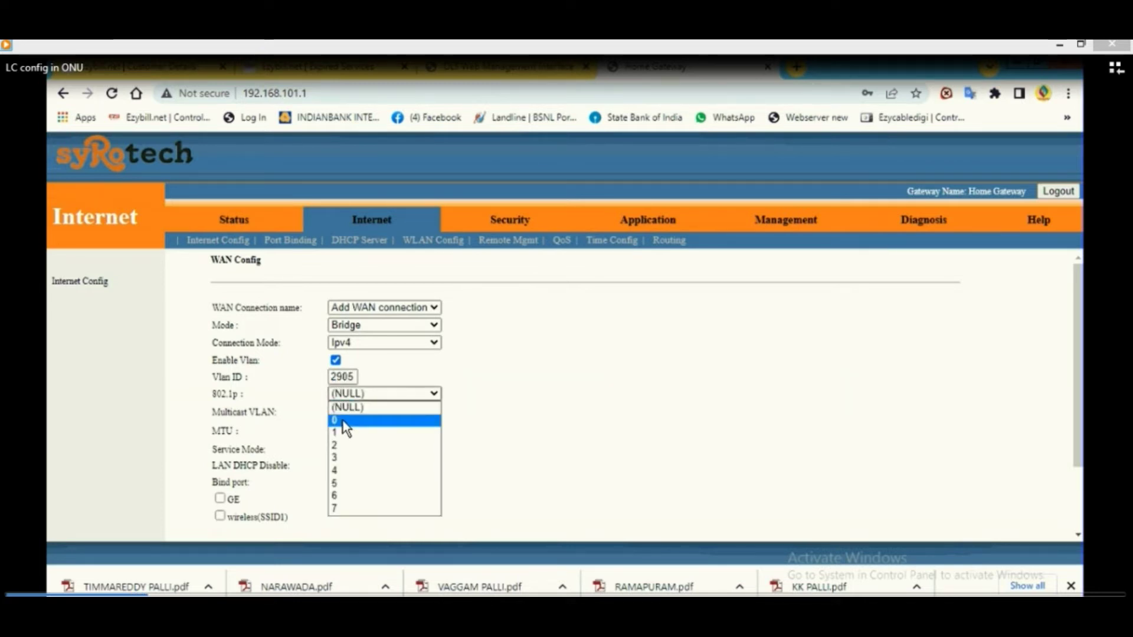
left_click(342, 420)
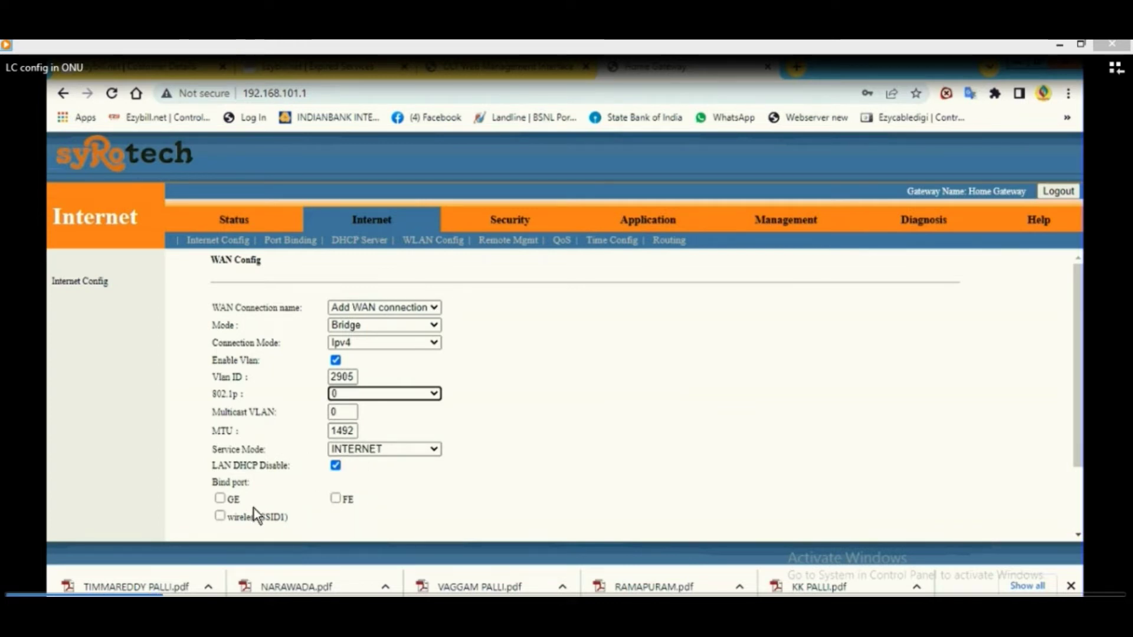
scroll(331, 502, "down", 2)
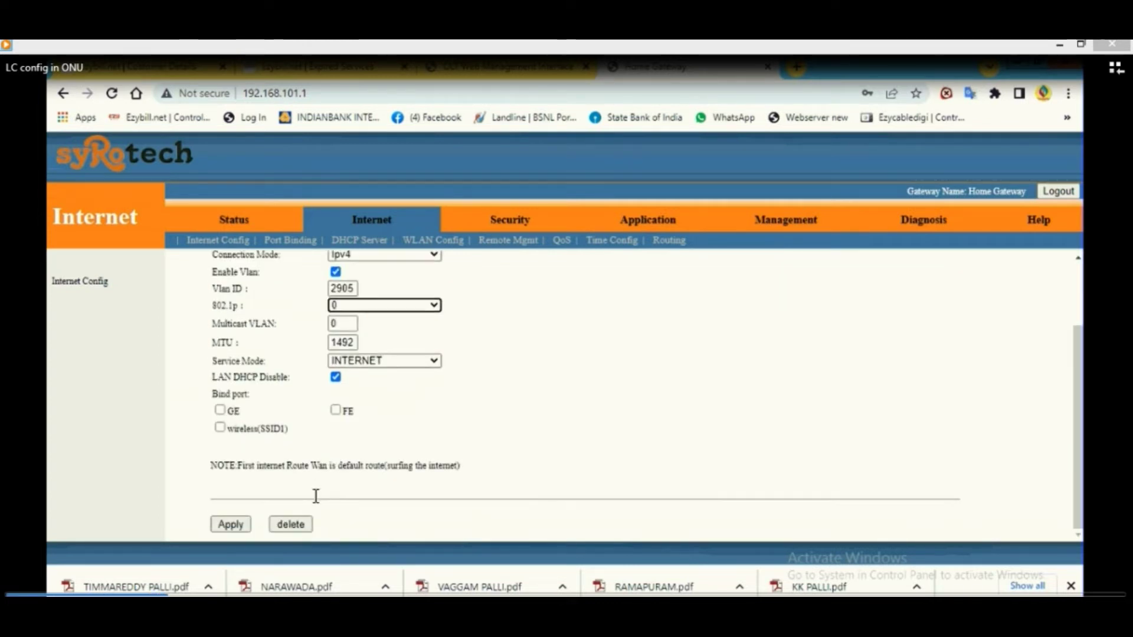
left_click(221, 411)
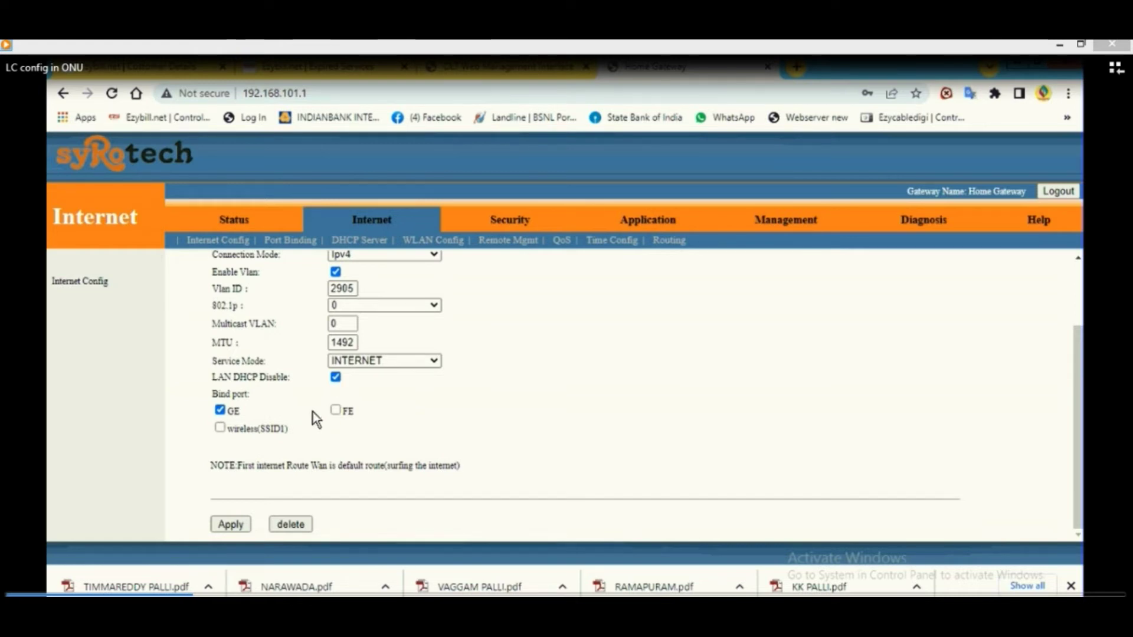
left_click(231, 525)
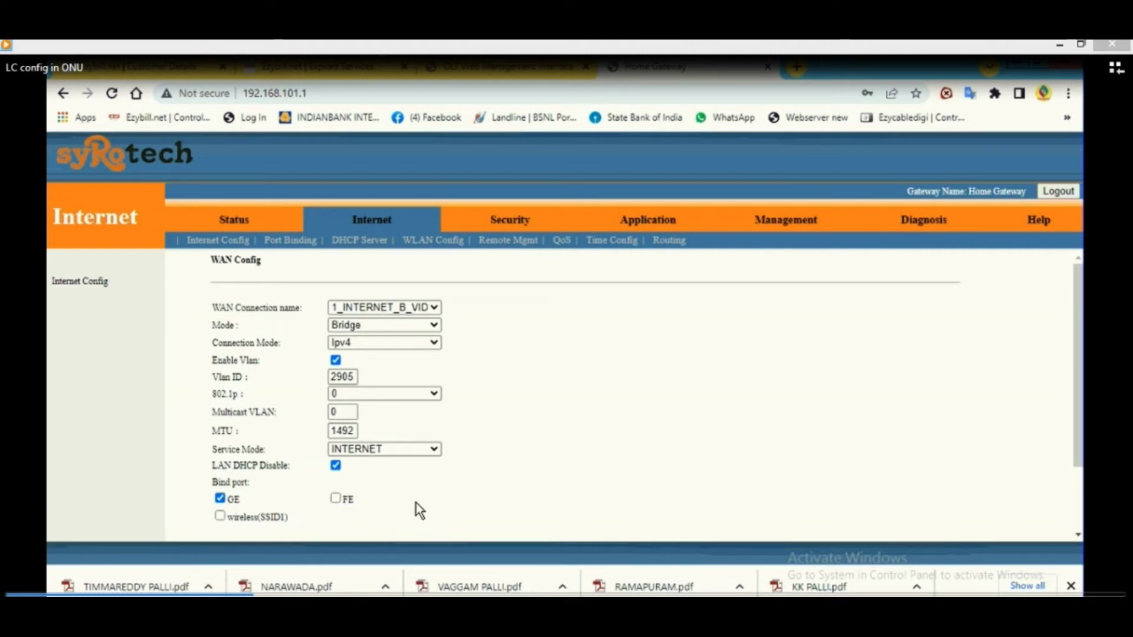
Confirm in Internet Info that WAN 1_INTERNET_B_VID_2905 on VLAN 2905 is up
left_click(232, 222)
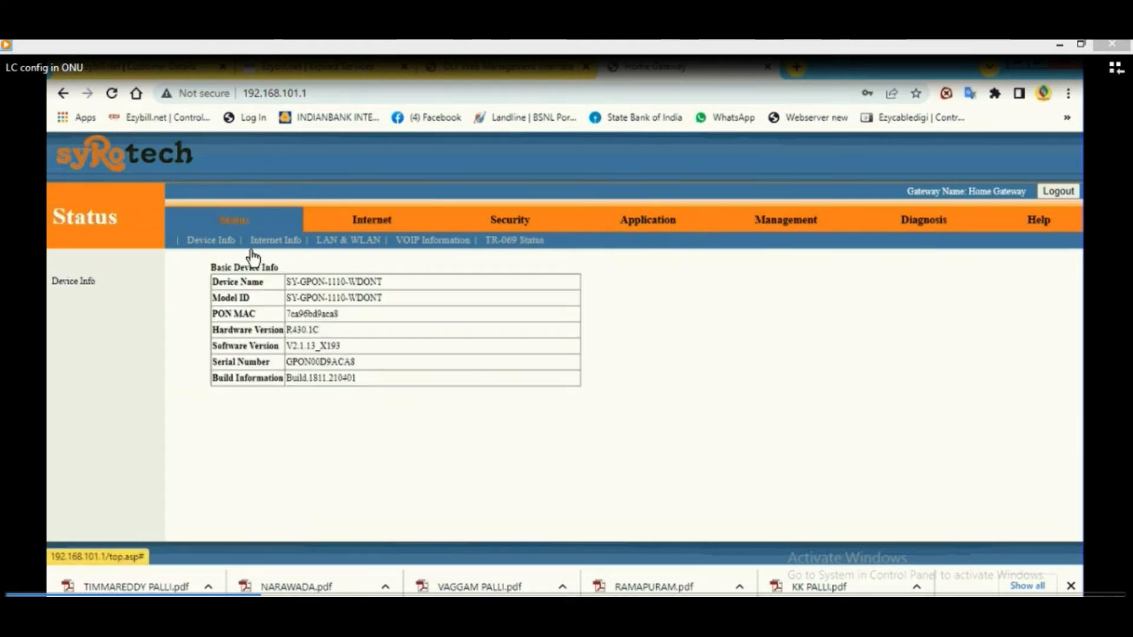
left_click(346, 242)
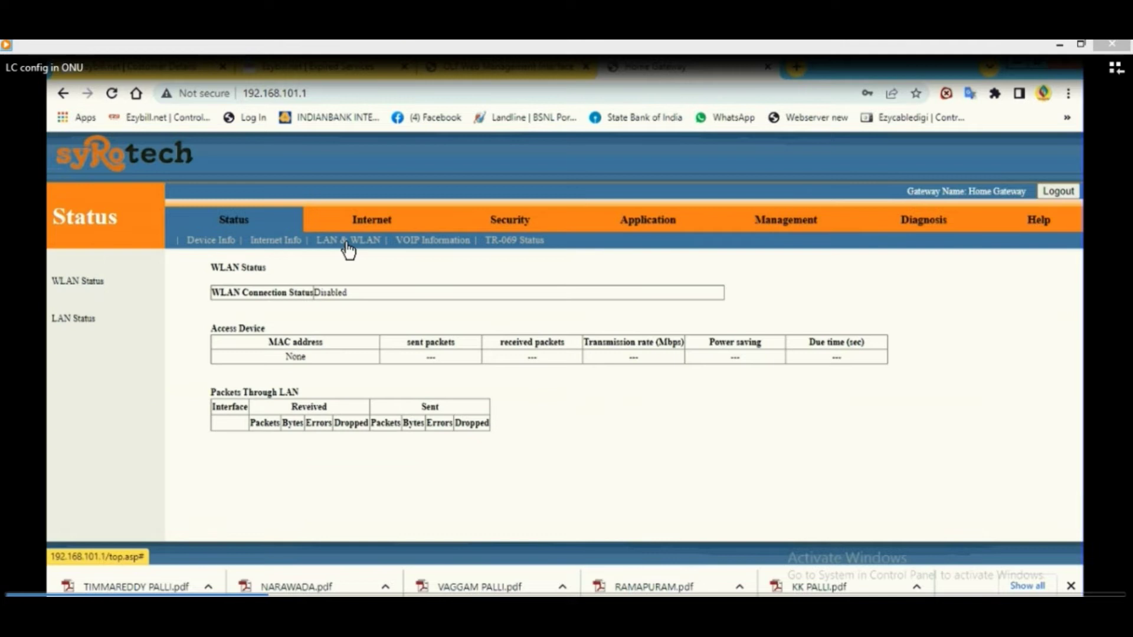
left_click(286, 243)
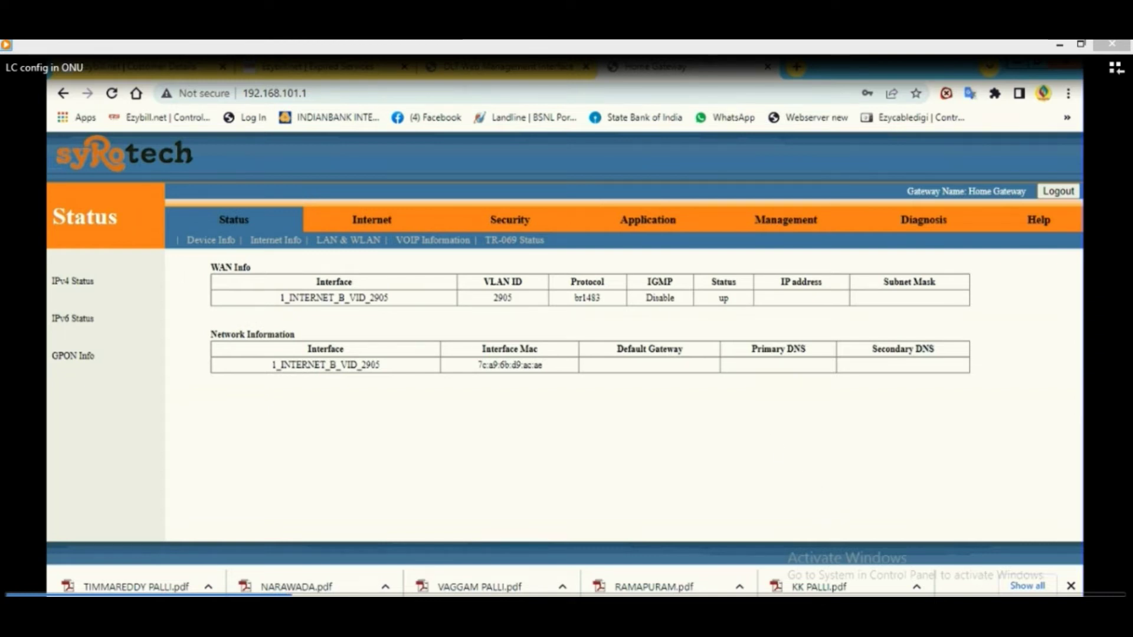
right_click(1018, 595)
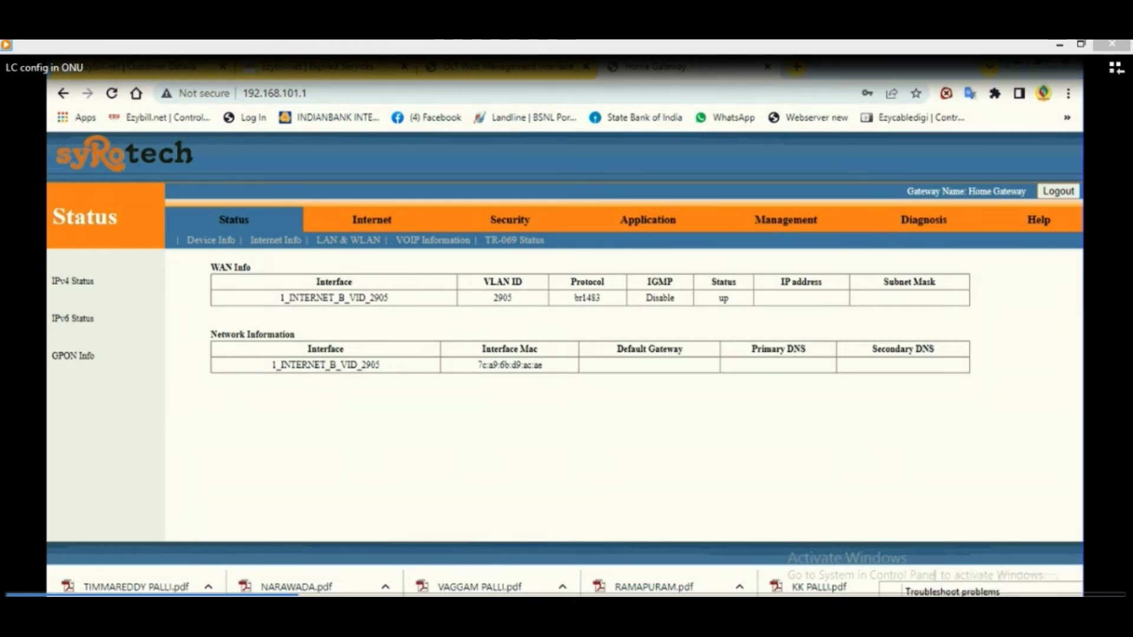
Go from Network and Sharing Center to the adapter list and bring up the NMS adapter's actions
left_click(926, 594)
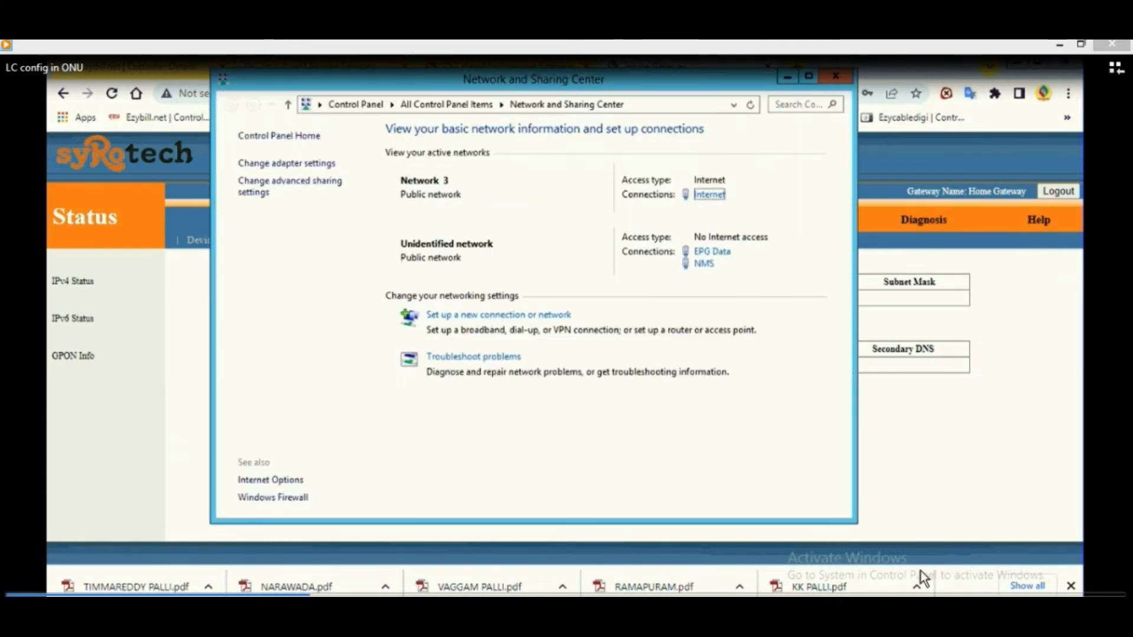
left_click(286, 164)
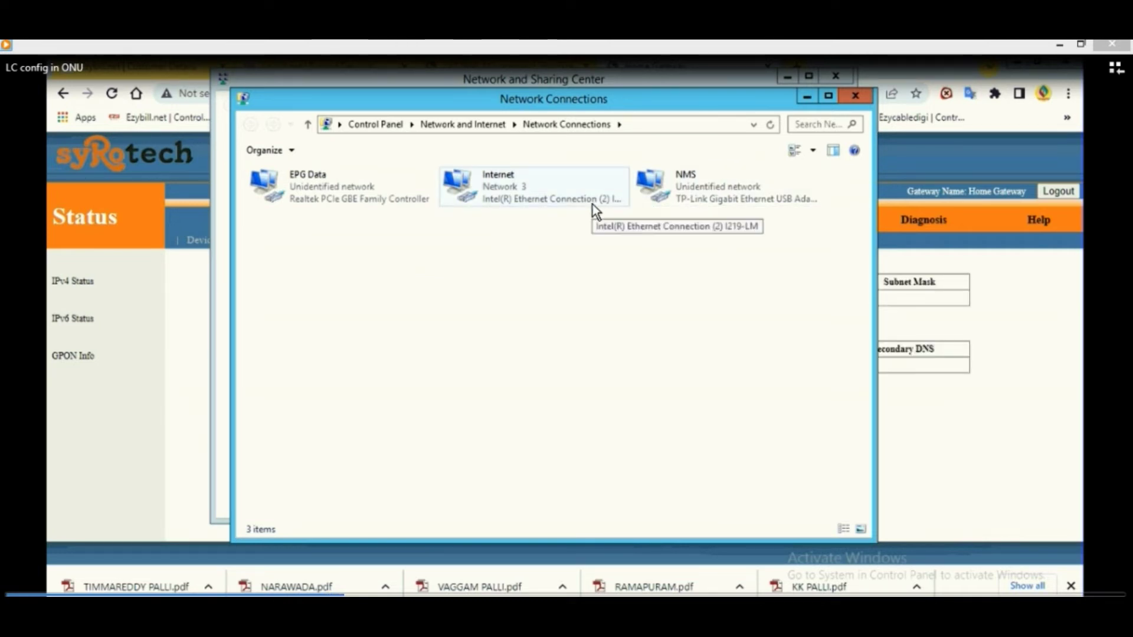
left_click(705, 191)
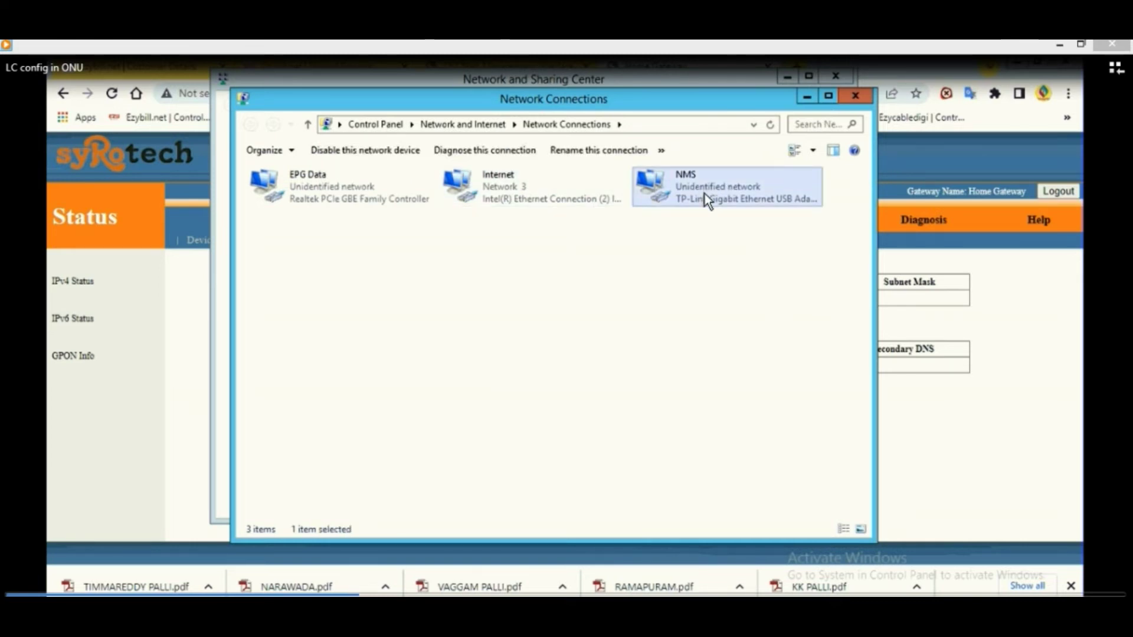
right_click(933, 276)
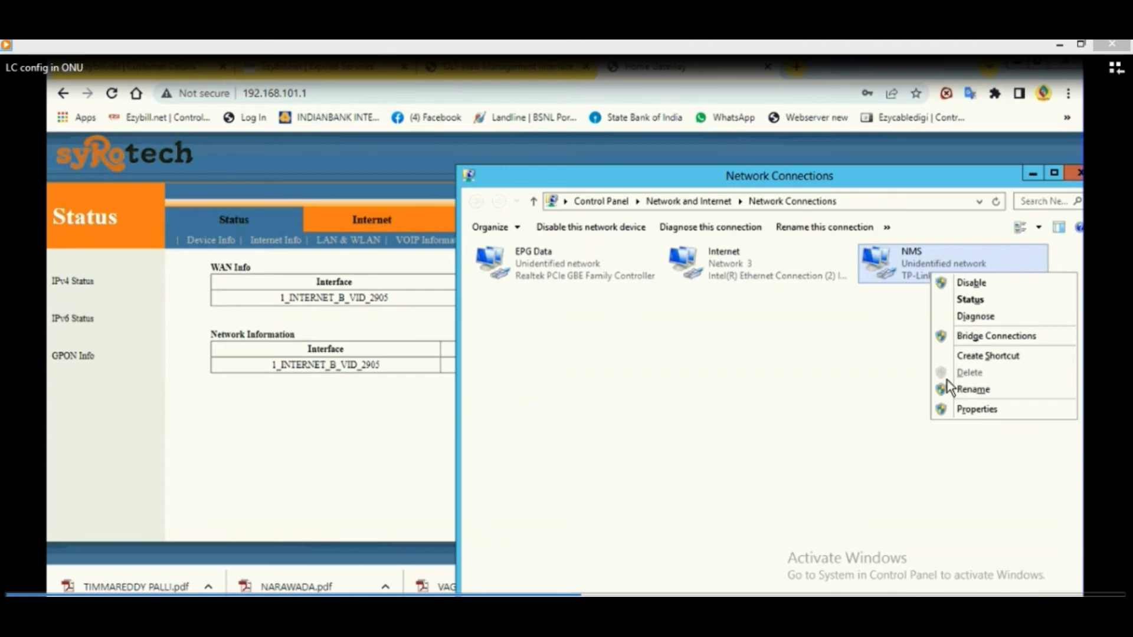
Open the NMS adapter's IPv4 Advanced TCP/IP Settings and scroll through its IP address list
left_click(975, 410)
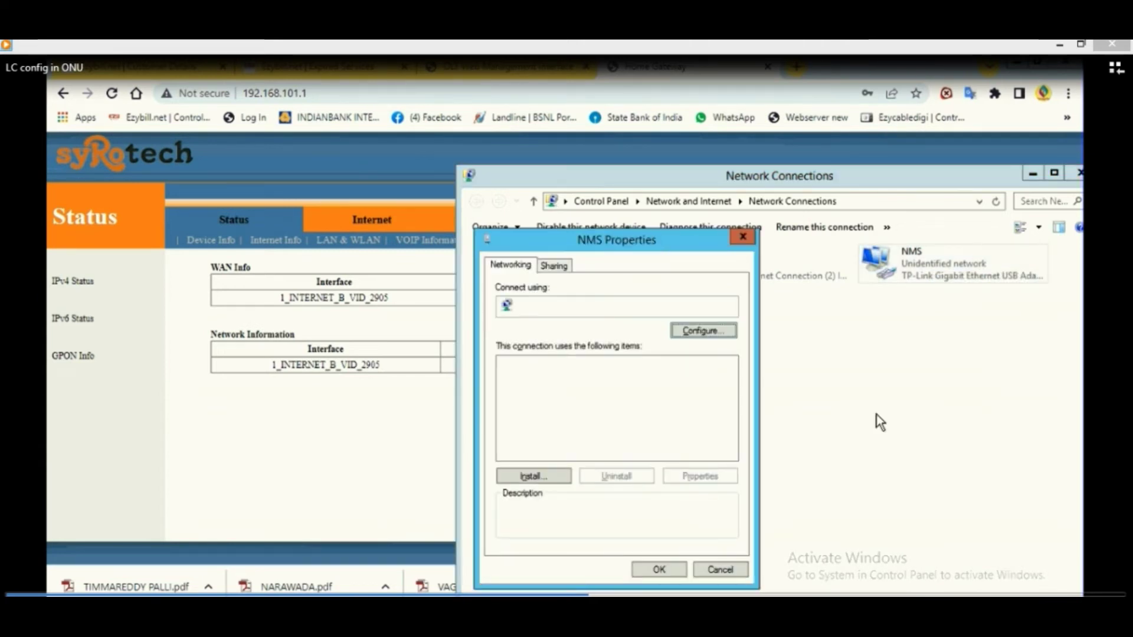
left_click(676, 456)
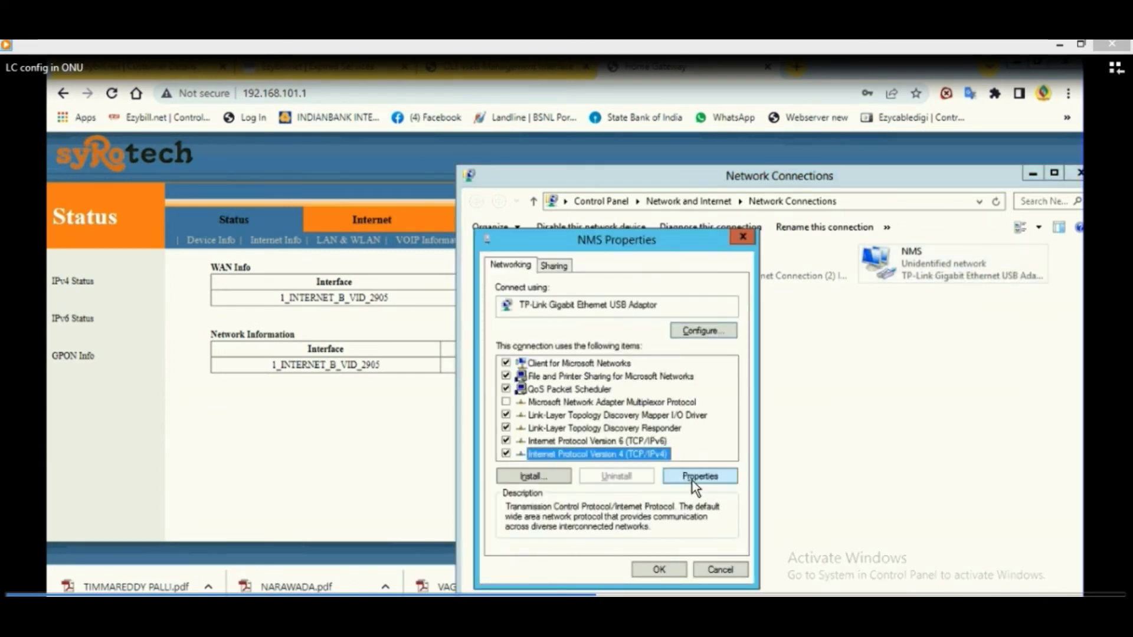
left_click(692, 480)
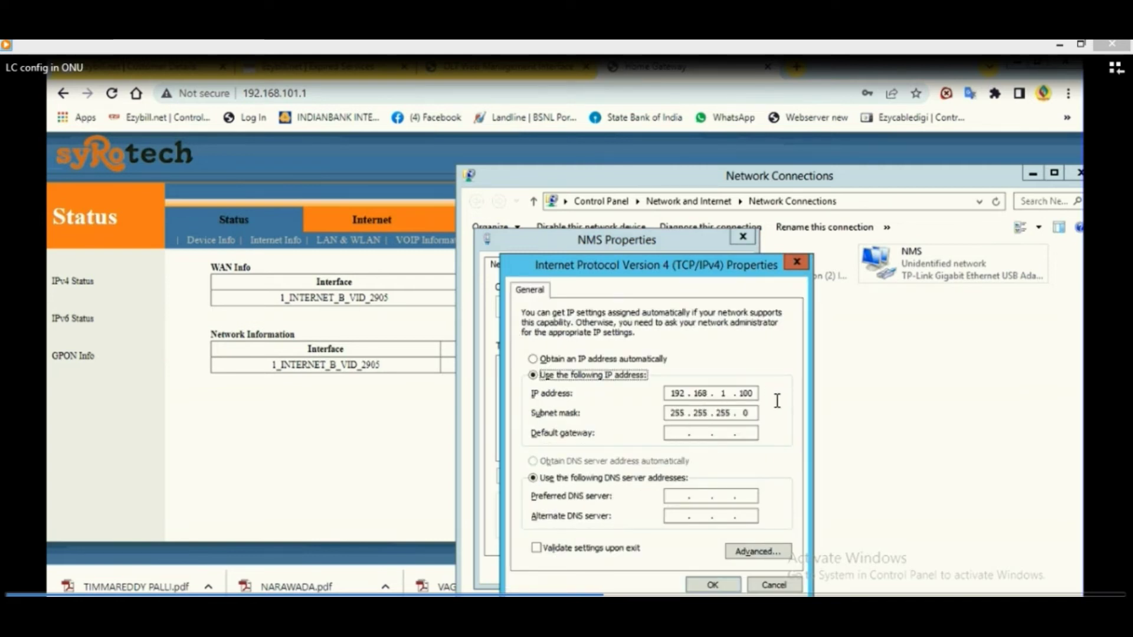
left_click(752, 553)
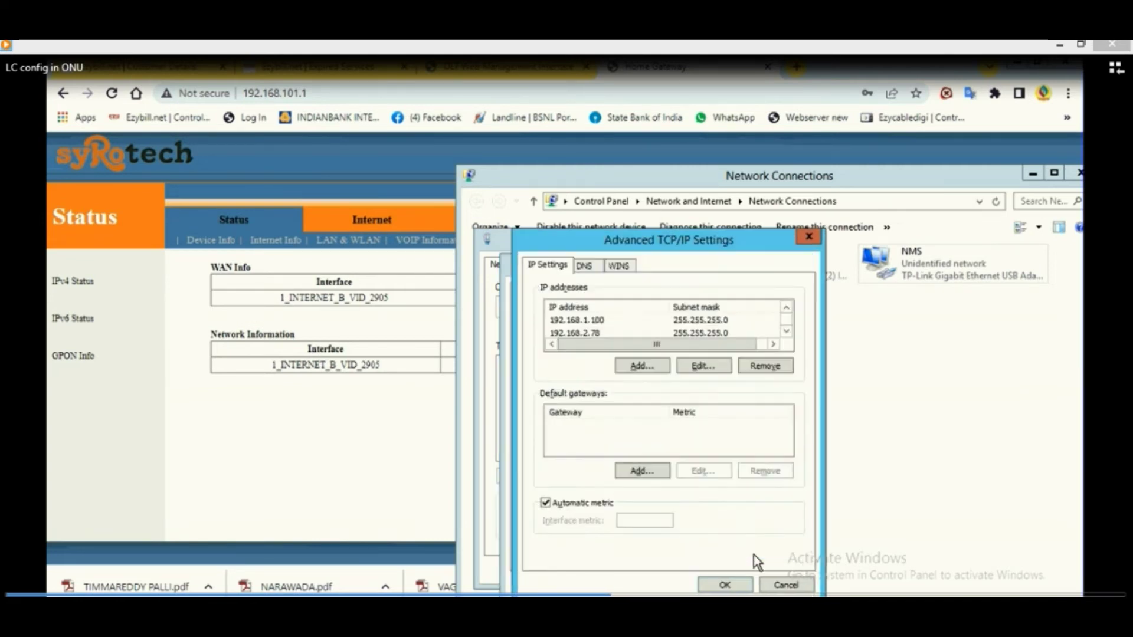
left_click(785, 332)
left_click(785, 332)
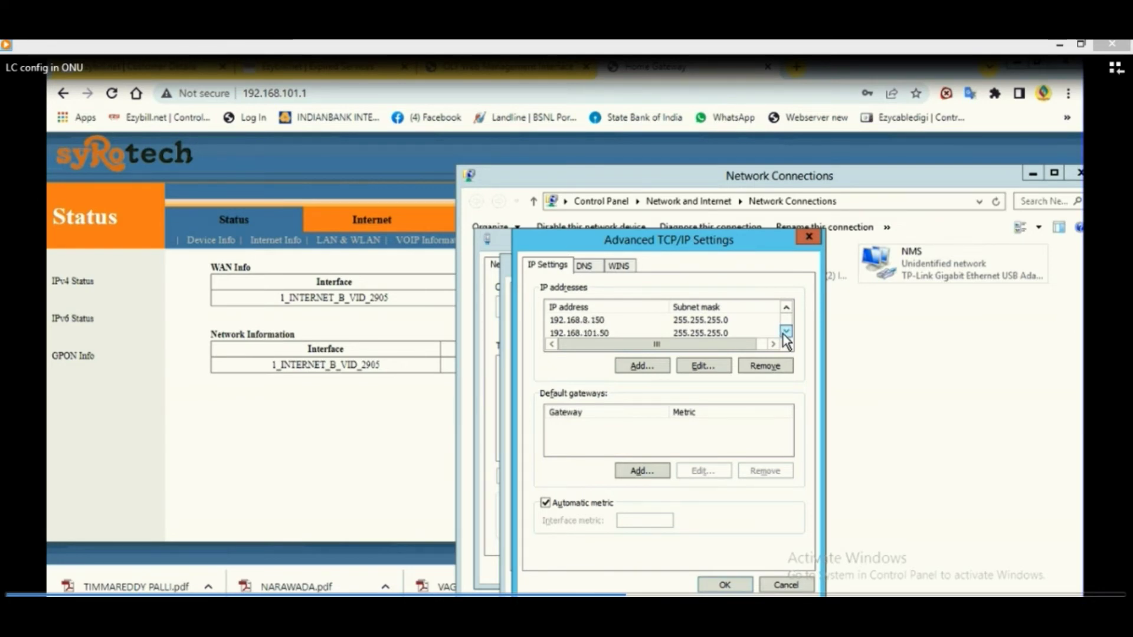
left_click(786, 332)
left_click(785, 332)
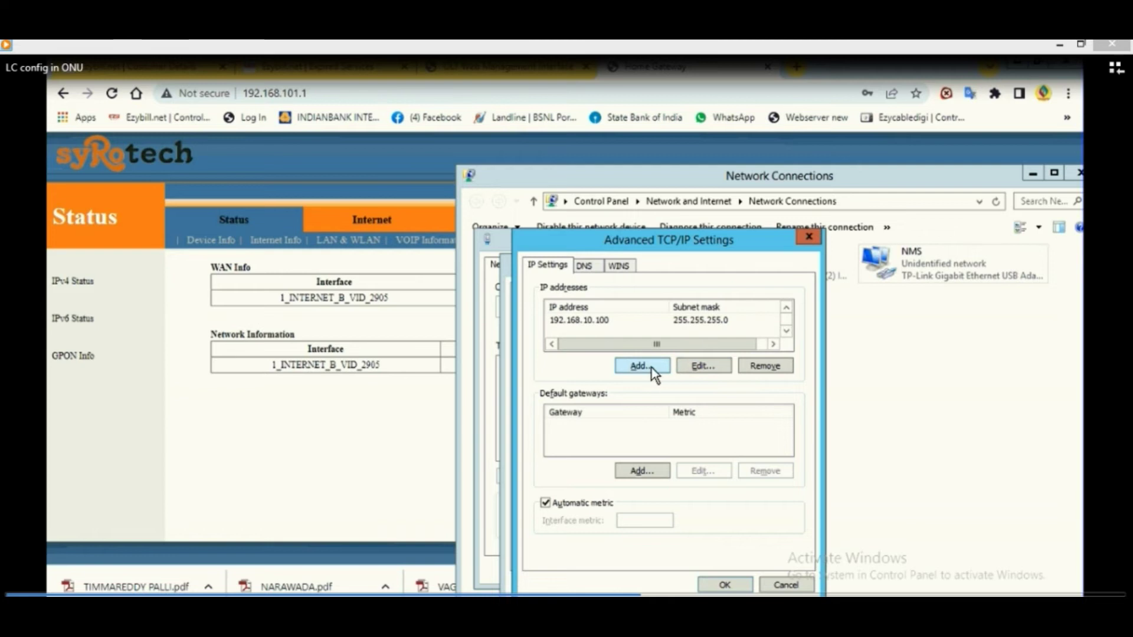
Add IP address 10.166.43.181 with subnet mask 255.255.255.252 to the NMS adapter
left_click(652, 367)
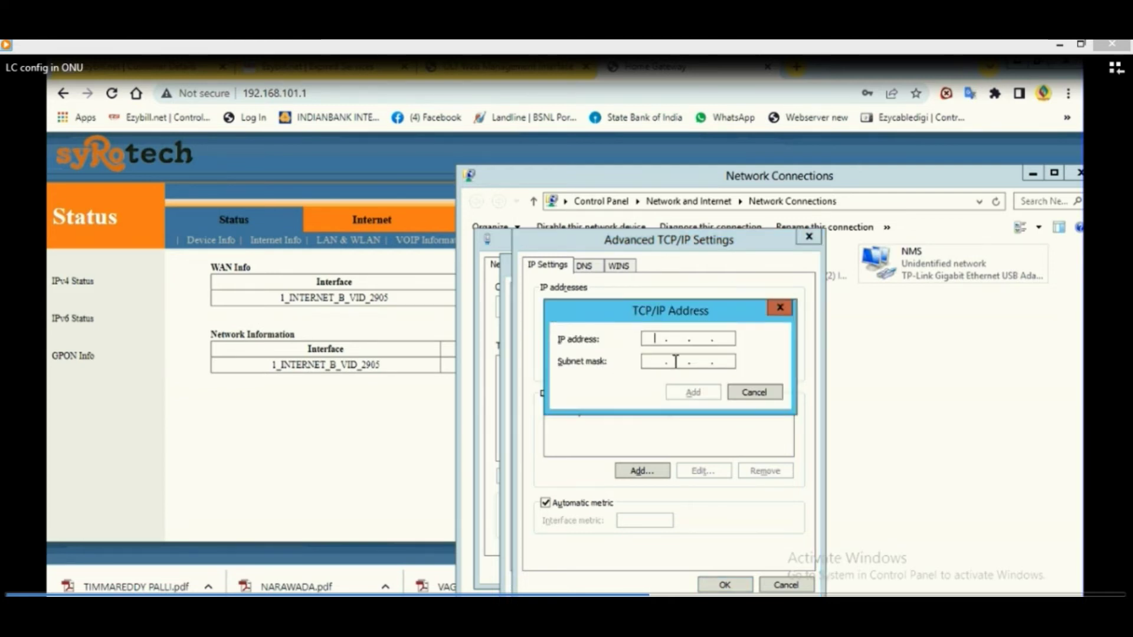
type("10 . 166 . ")
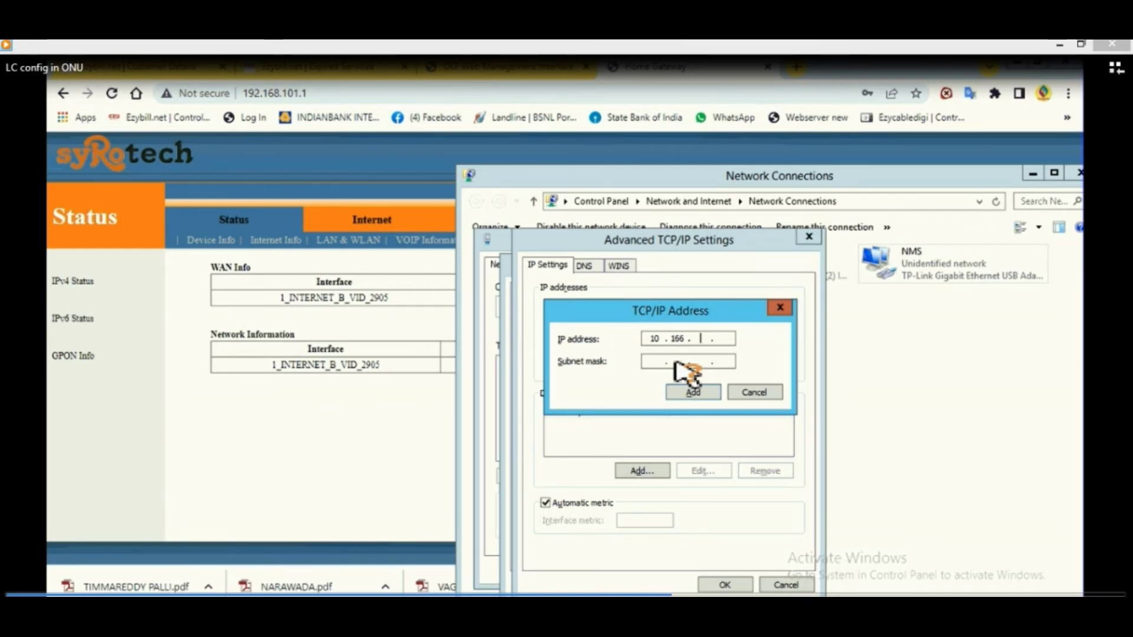
type("53 . 1")
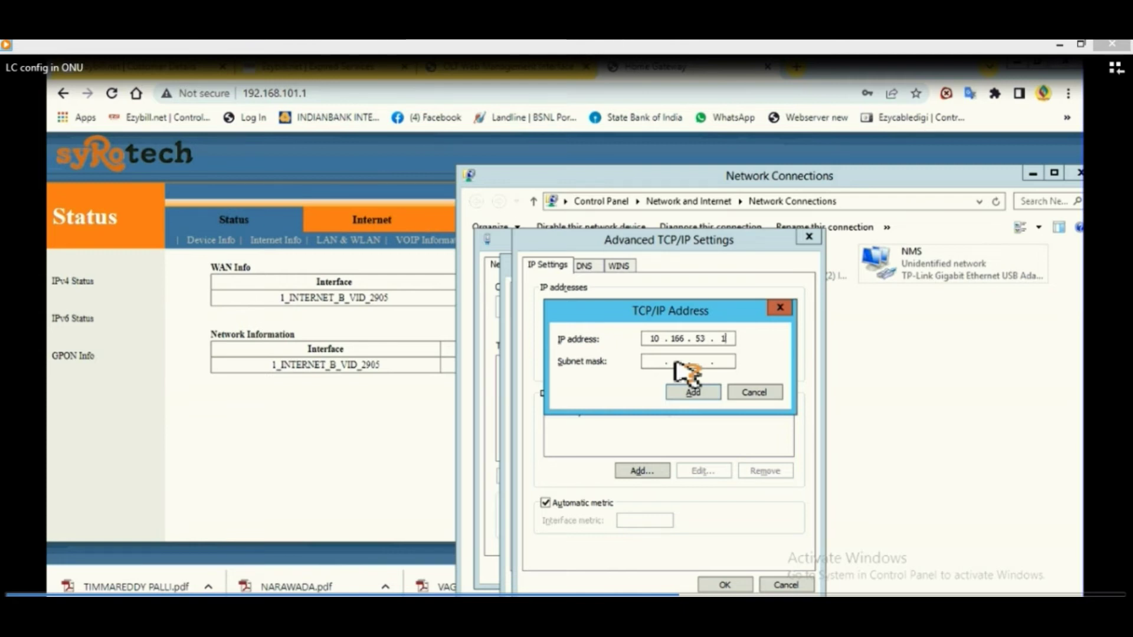
type("81")
left_click(657, 362)
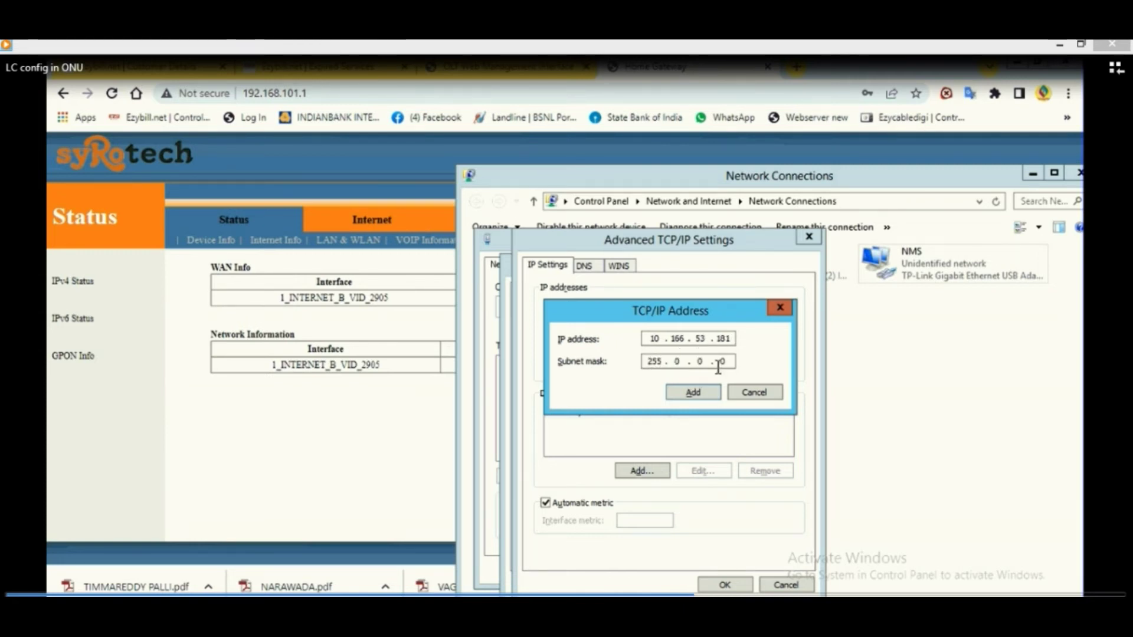
type(". 255 . 255 . ")
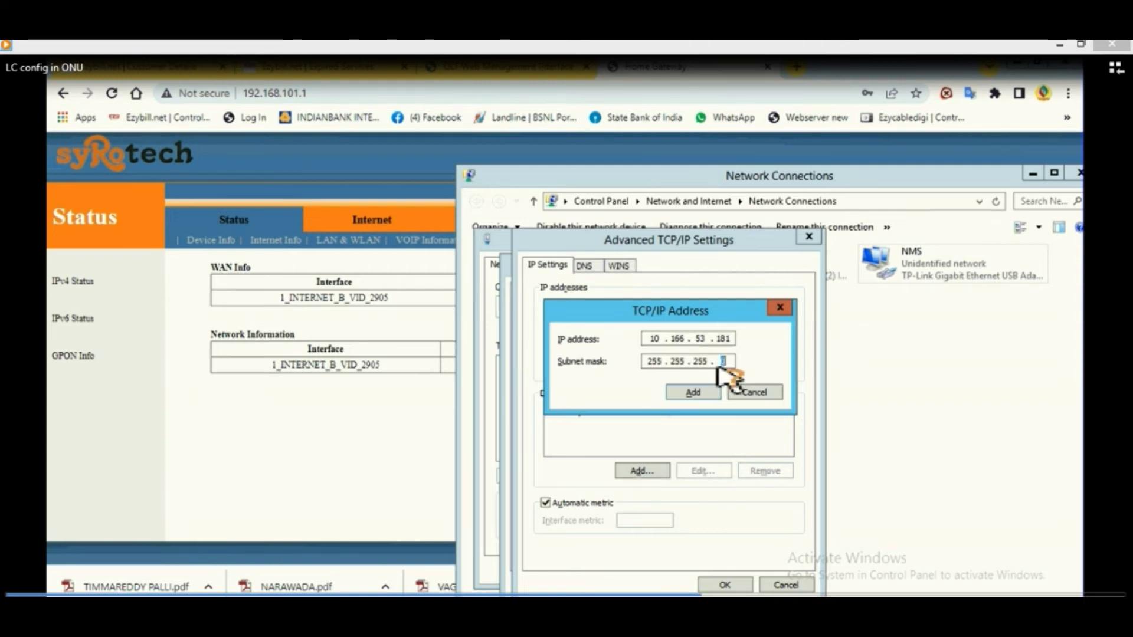
type("252")
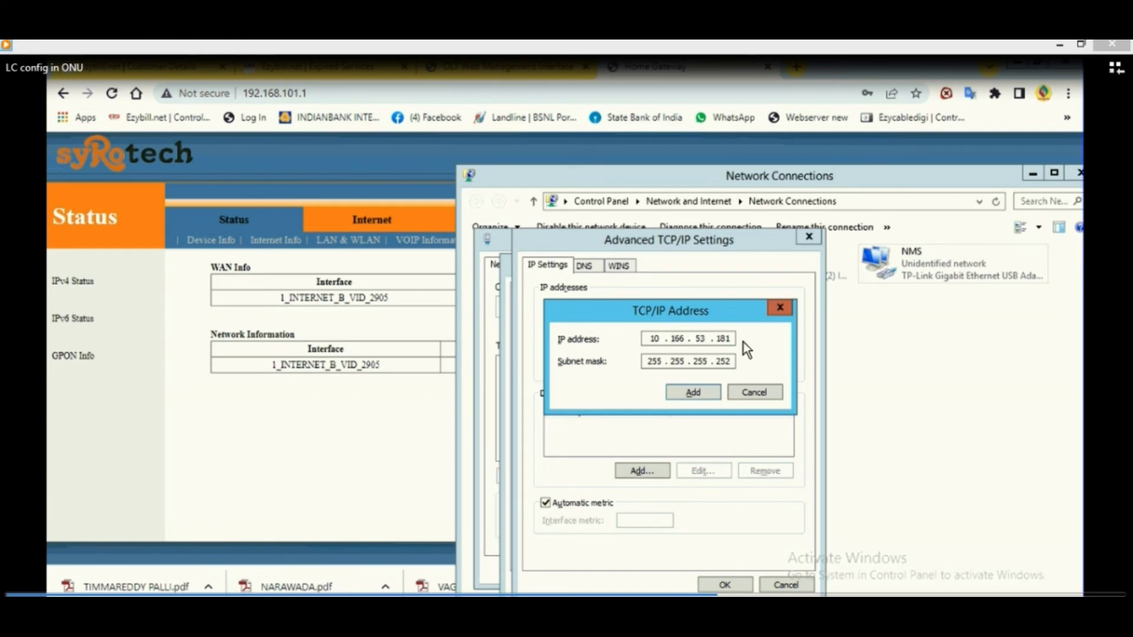
key("BackSpace")
key("BackSpace")
type("43")
left_click(691, 393)
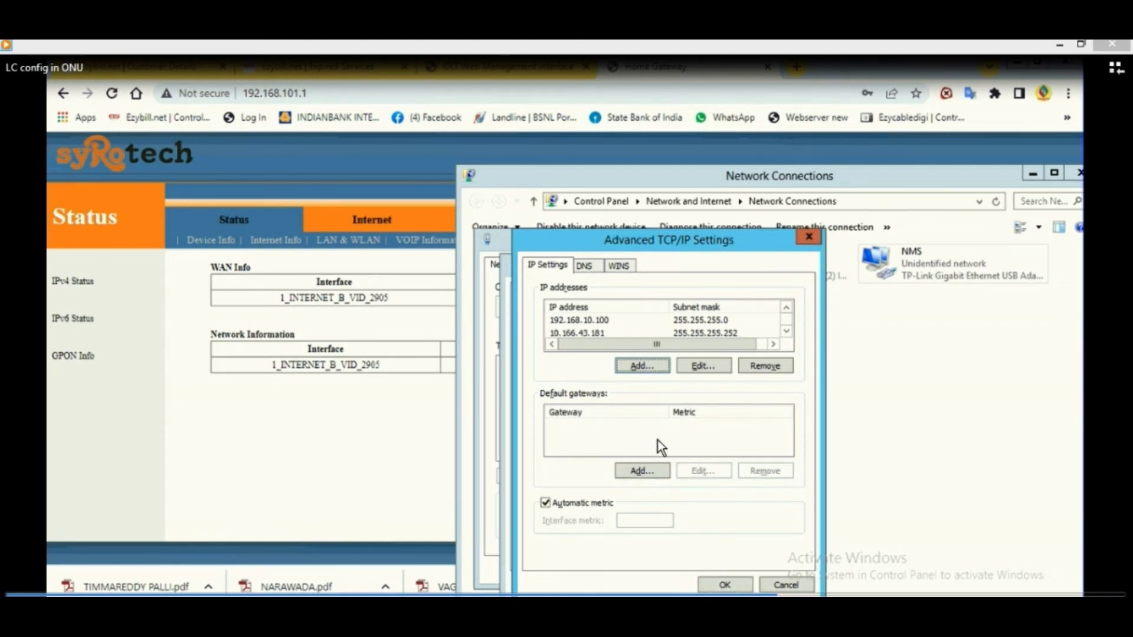
Add default gateway 10.166.43.182 and save the NMS adapter's TCP/IP settings
left_click(641, 471)
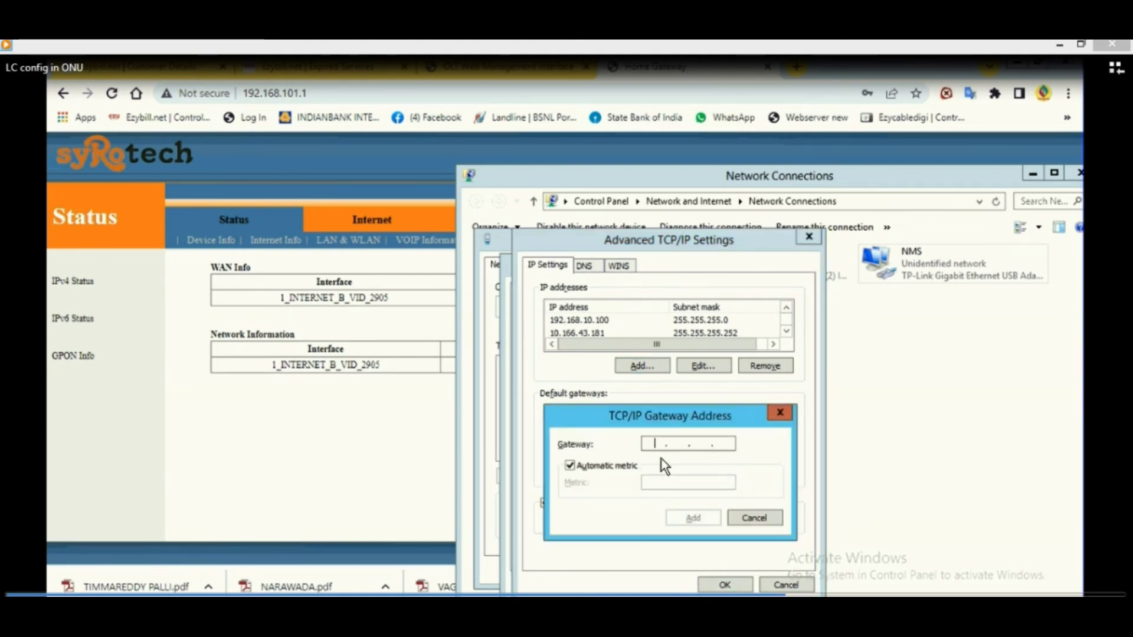
type("10.166.")
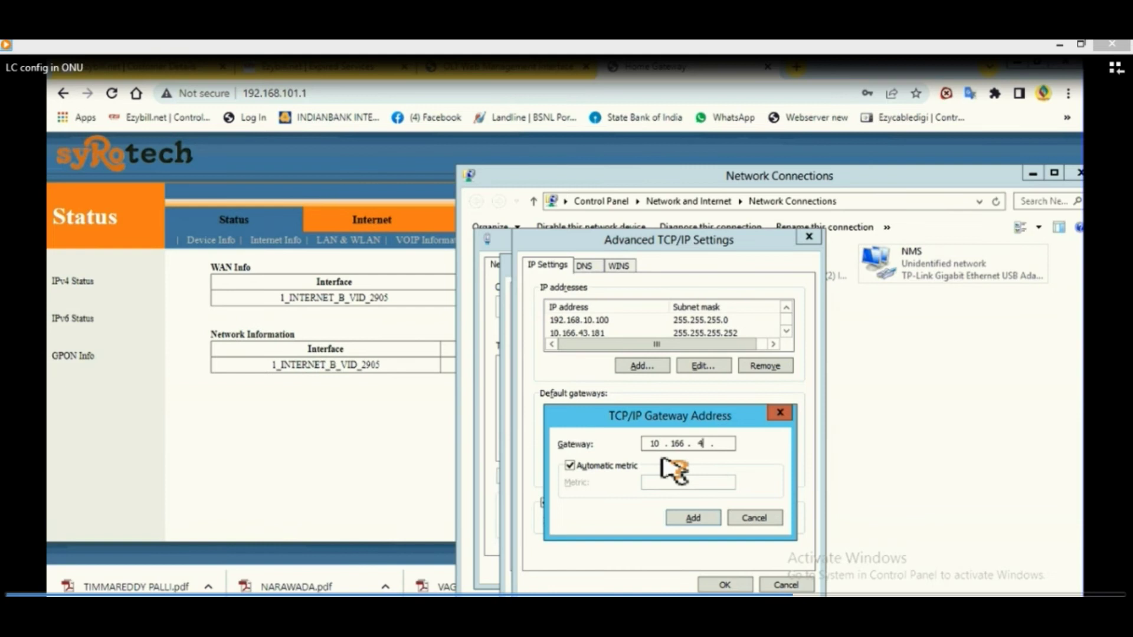
type("3.182")
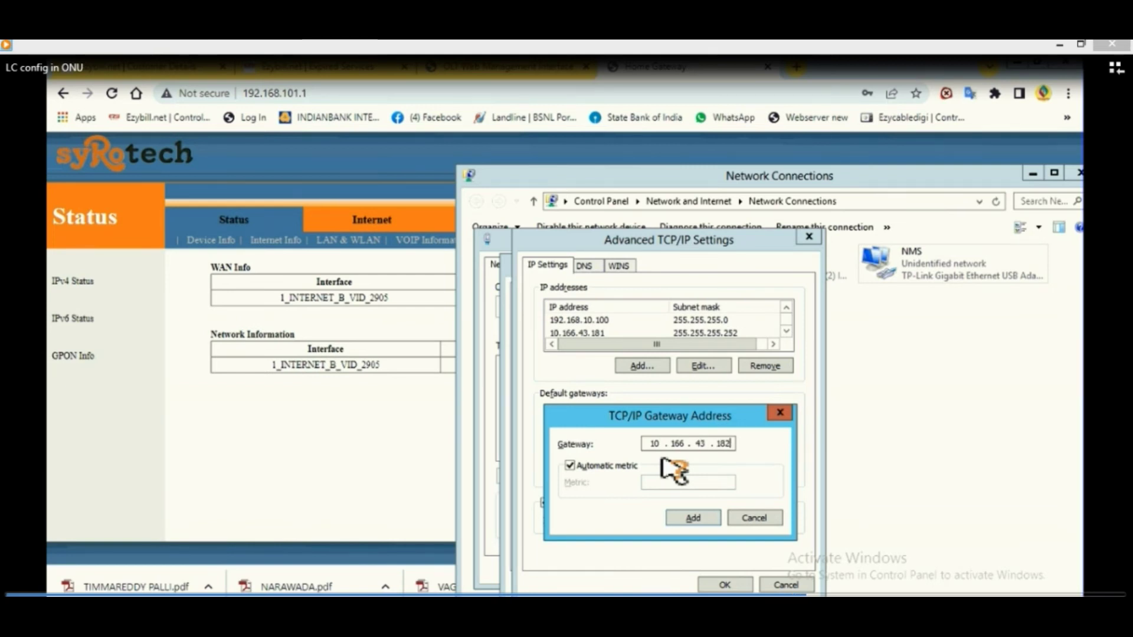
left_click(692, 519)
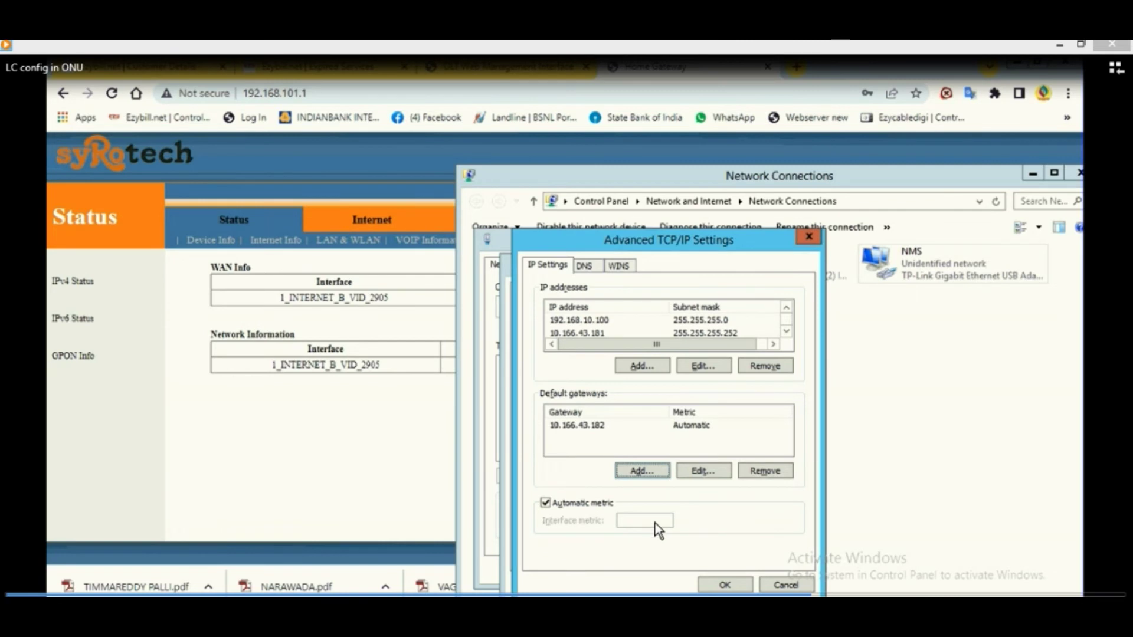
left_click(717, 582)
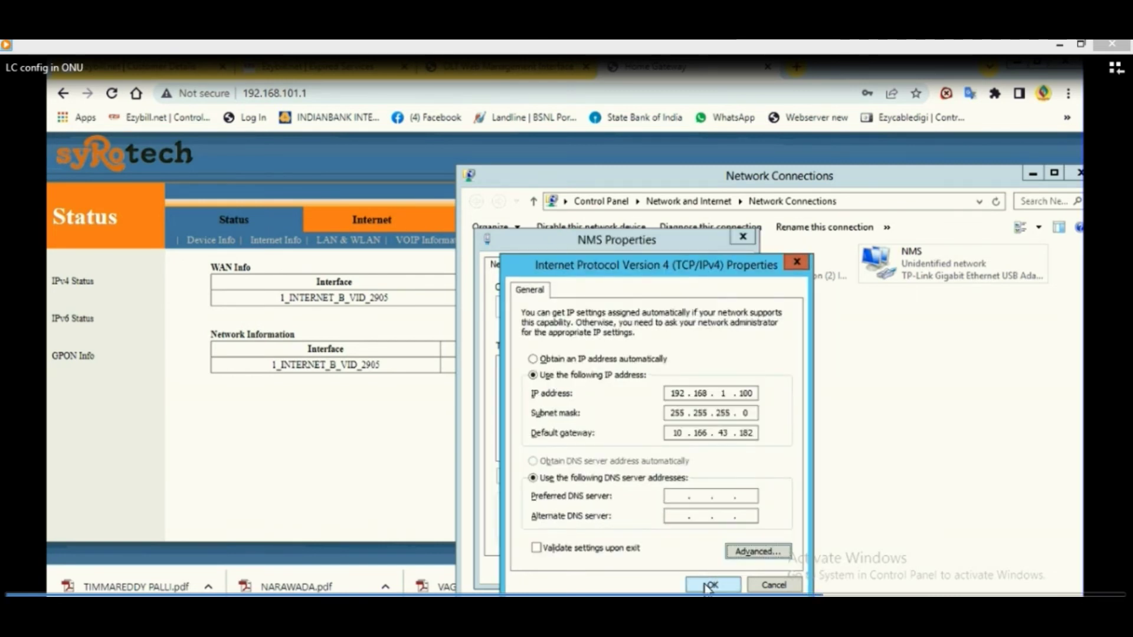
left_click(718, 580)
left_click(659, 569)
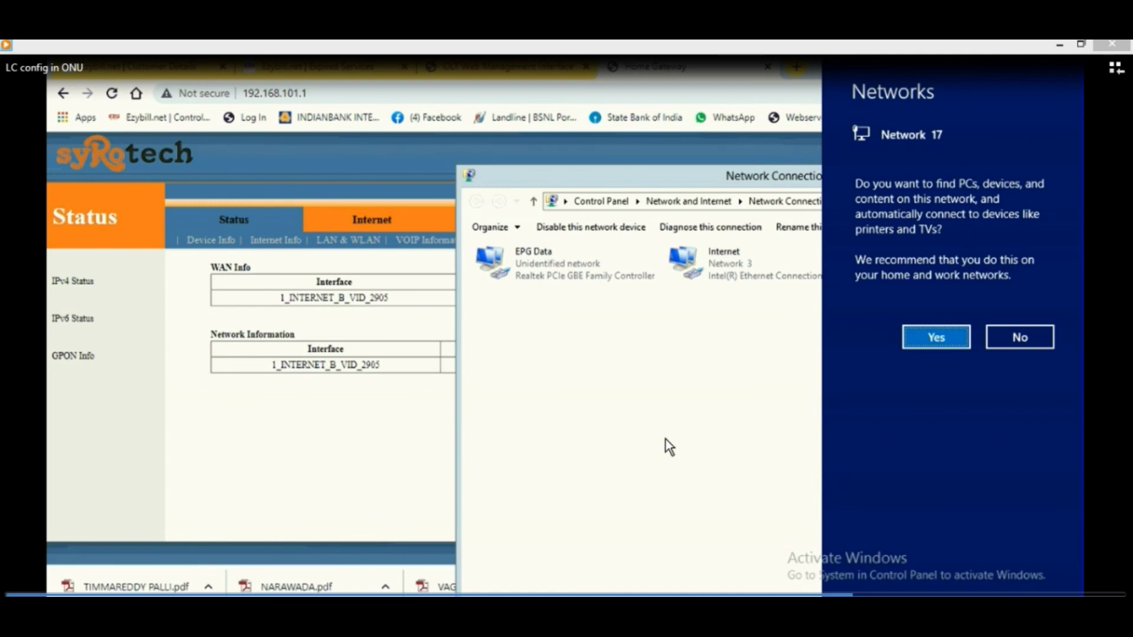
Run a continuous ping to the gateway 10.166.43.182
key("super+r")
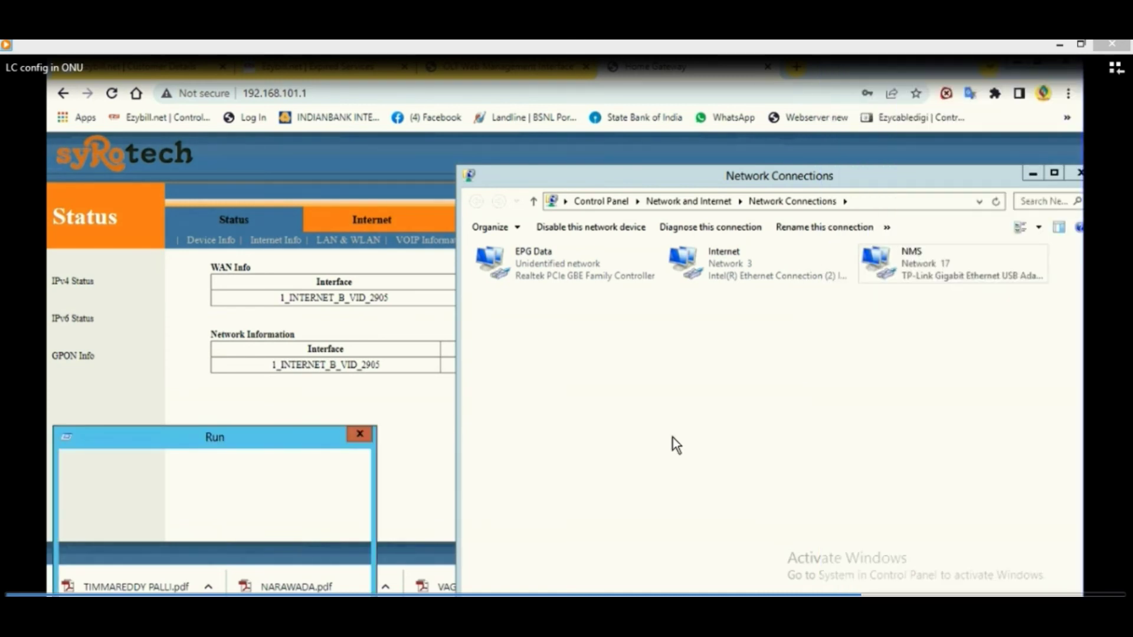
type("ping 1")
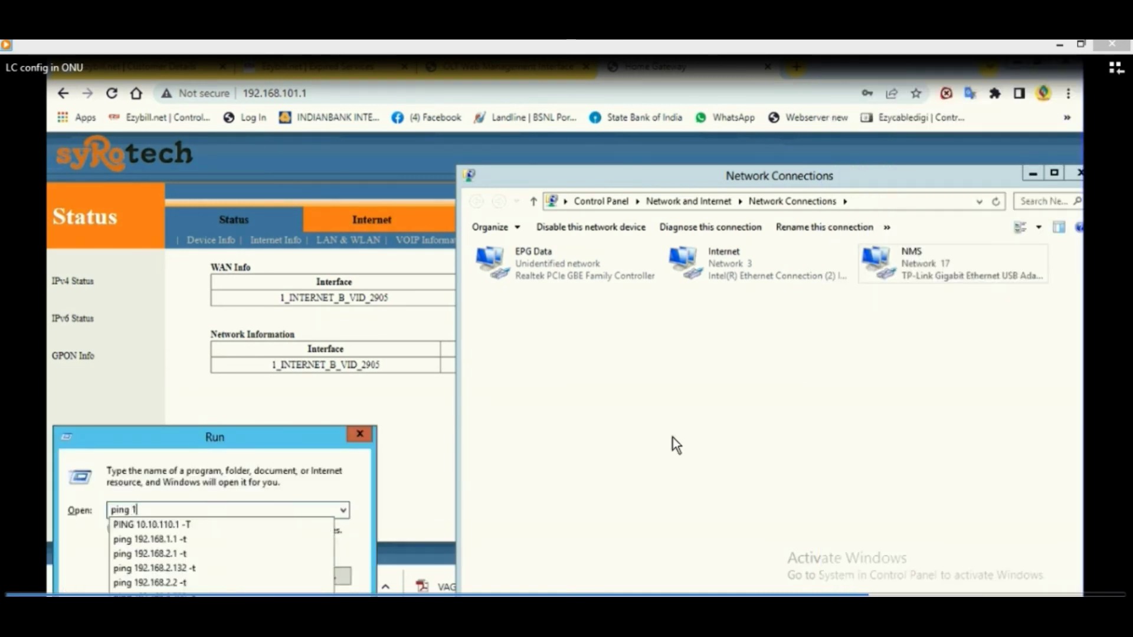
type("0.166.4")
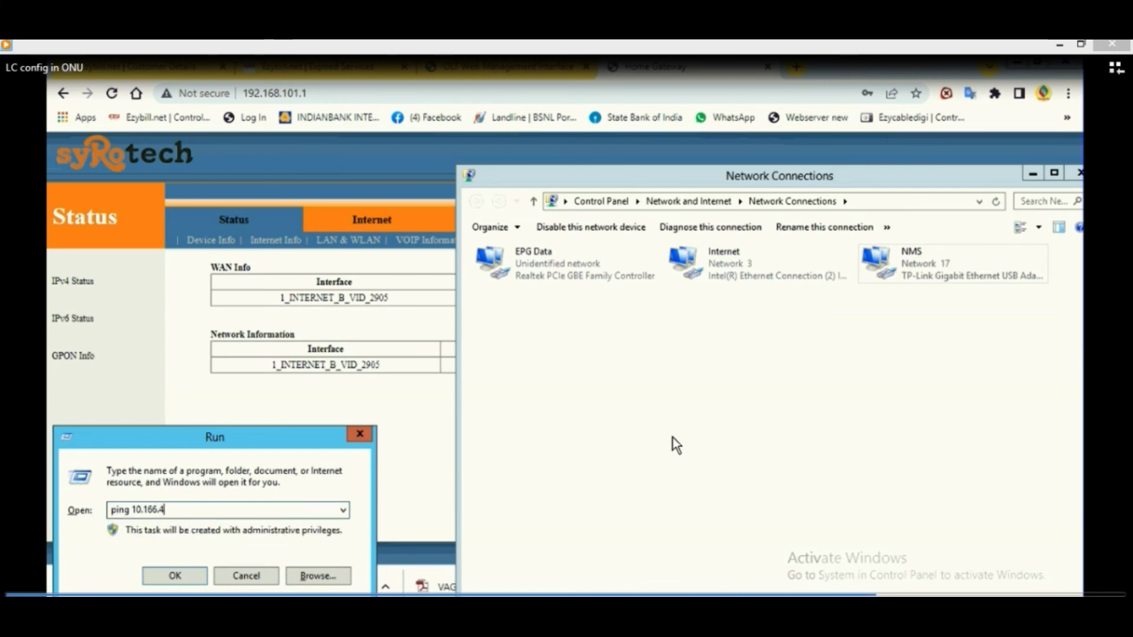
type("3.182 -t")
key("Return")
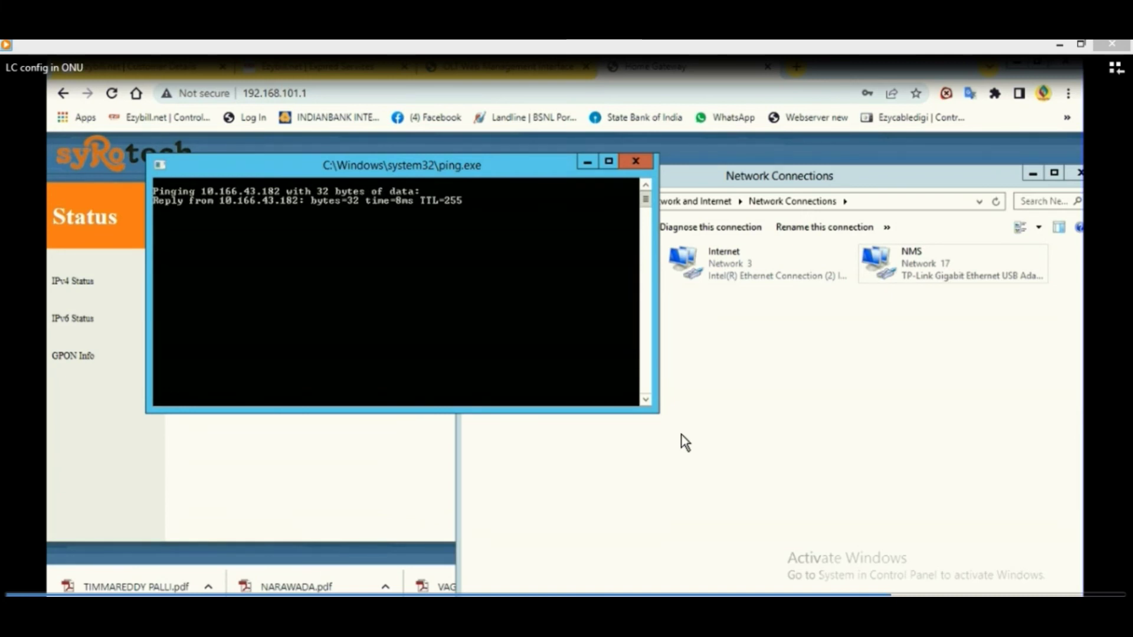
Ping 10.166.43.181 continuously and arrange both ping windows so their outputs show
key("super+r")
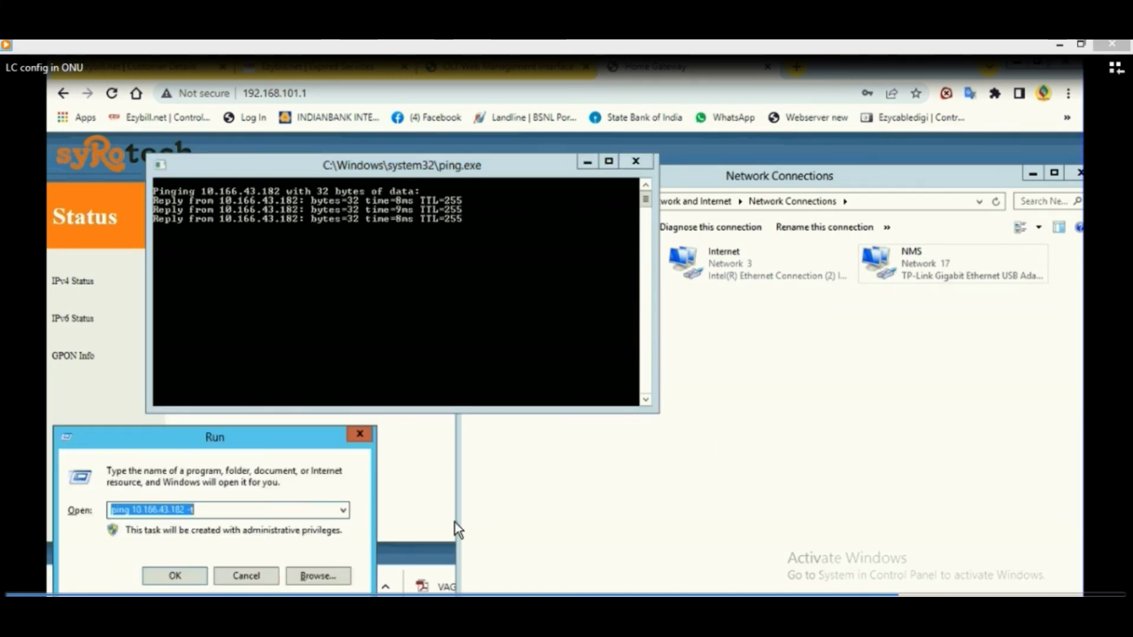
left_click(185, 510)
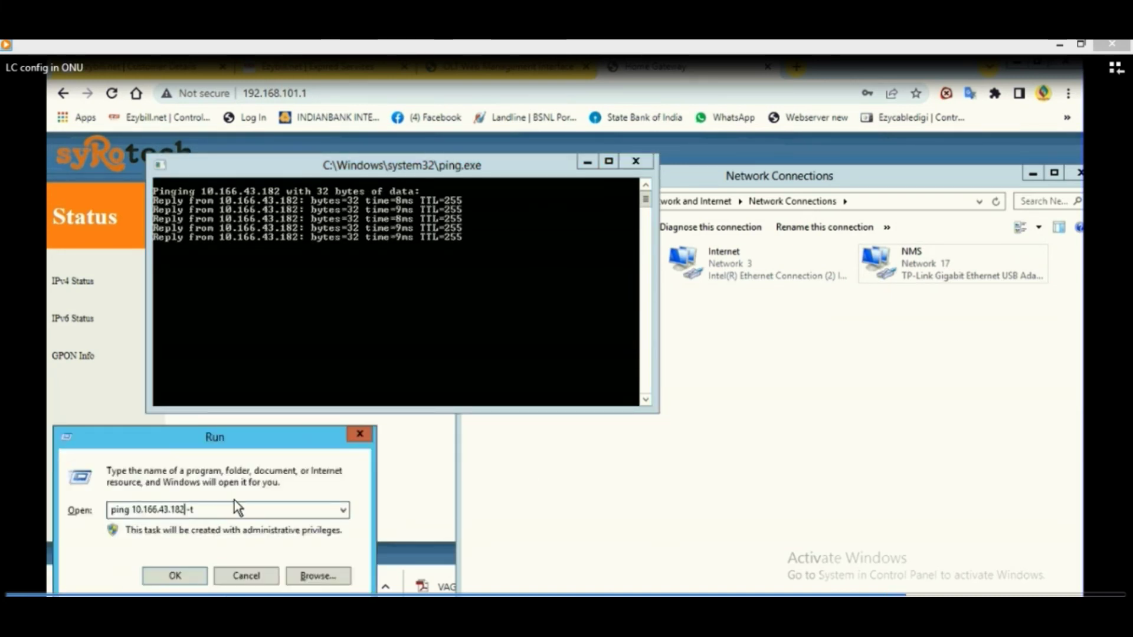
key("BackSpace")
type("1")
key("Return")
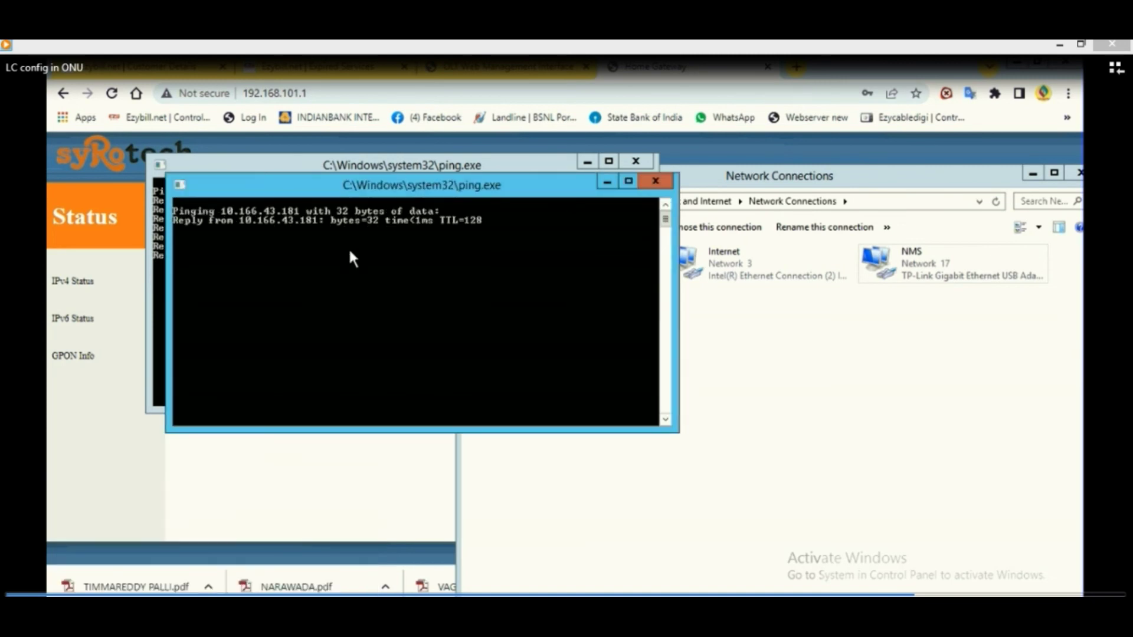
left_click_drag(391, 190, 600, 286)
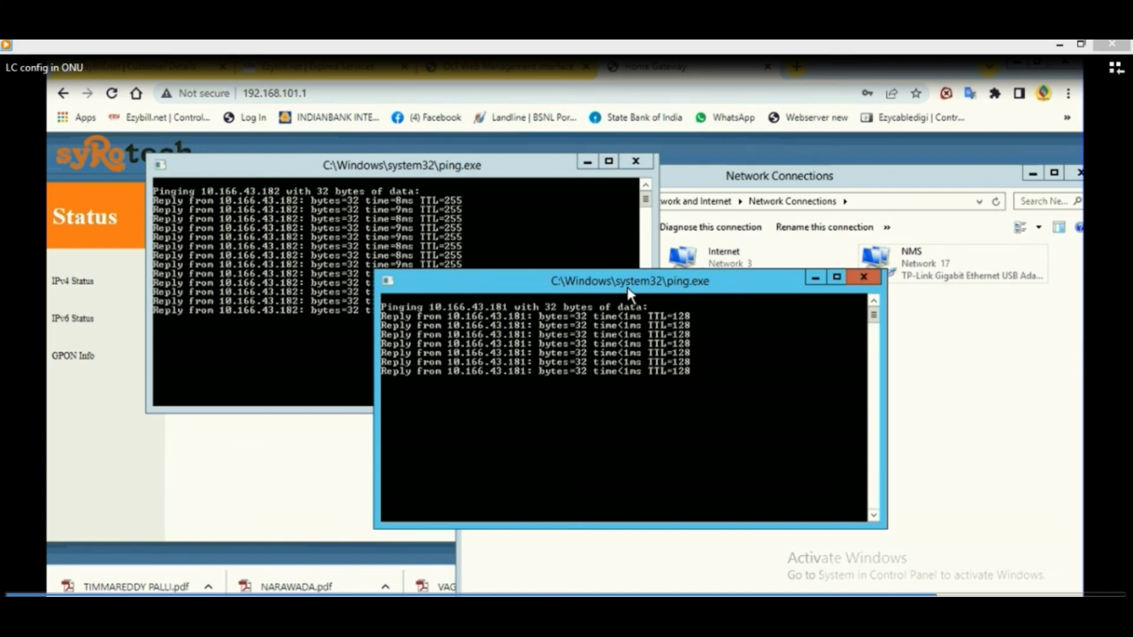
left_click_drag(629, 290, 672, 302)
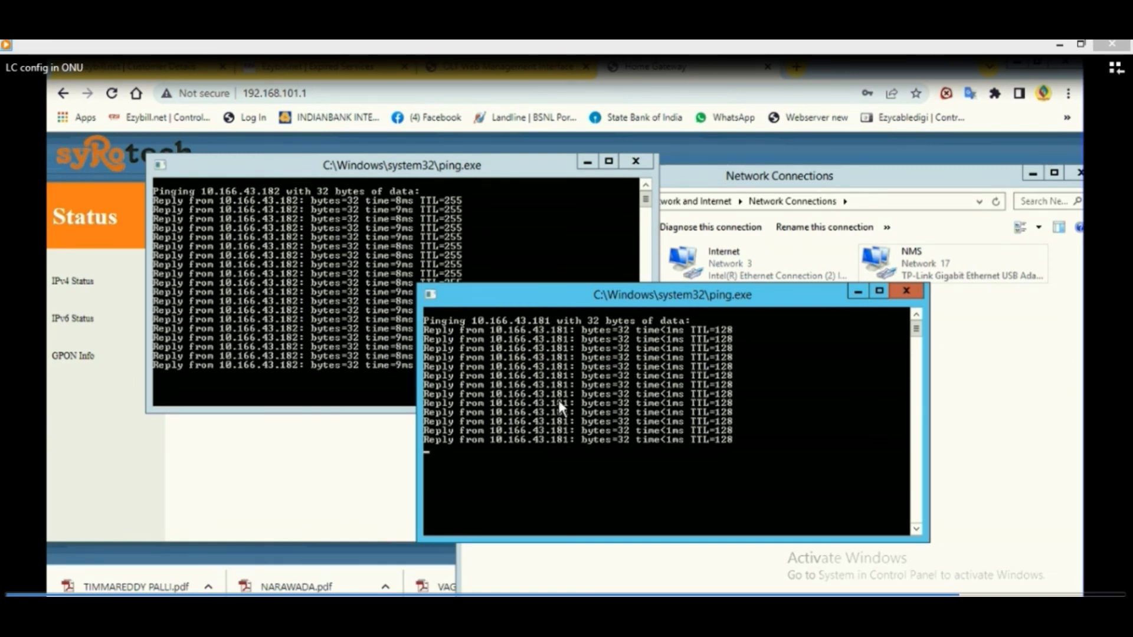
Reopen the NMS adapter's IPv4 Advanced settings to review its addresses and gateway 10.166.43.182
left_click(990, 353)
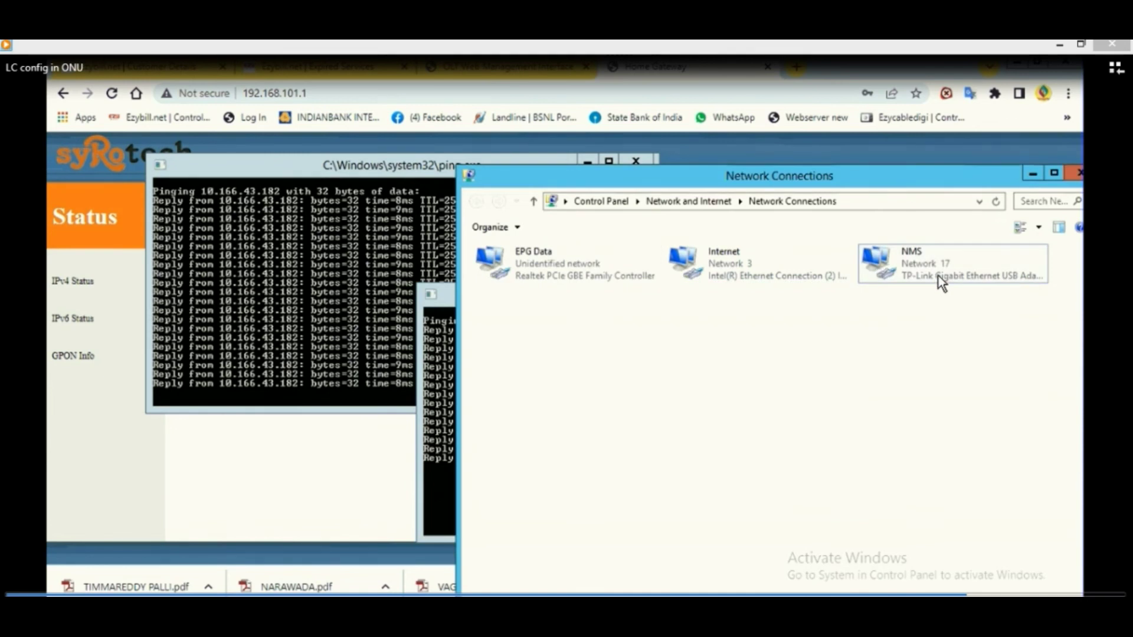
left_click(316, 440)
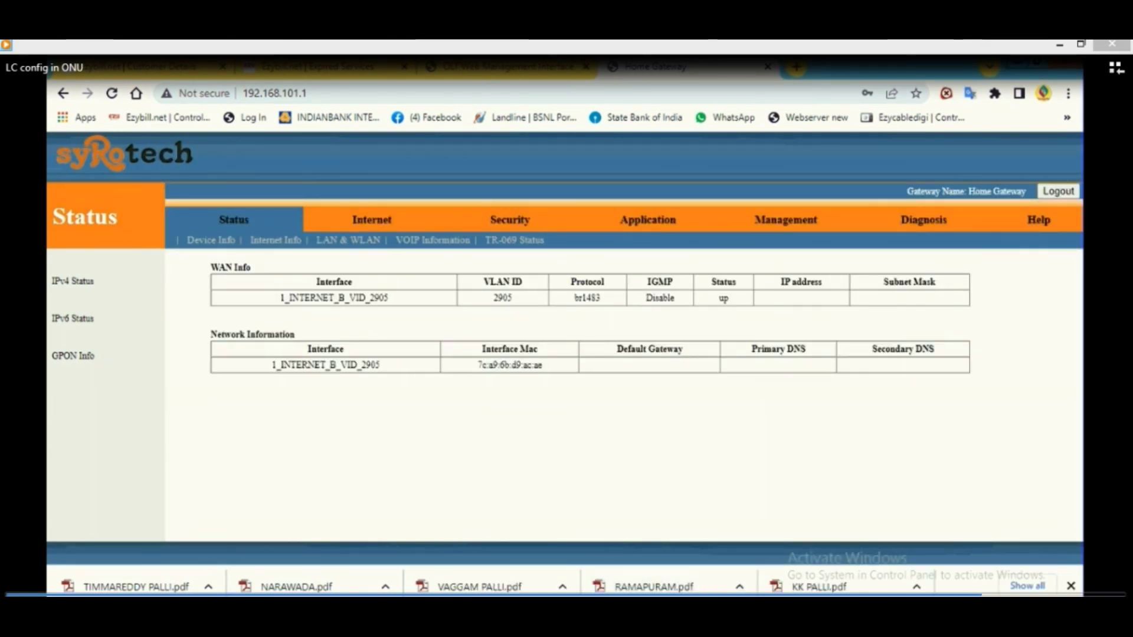
key("alt+Tab")
left_click(933, 267)
right_click(933, 268)
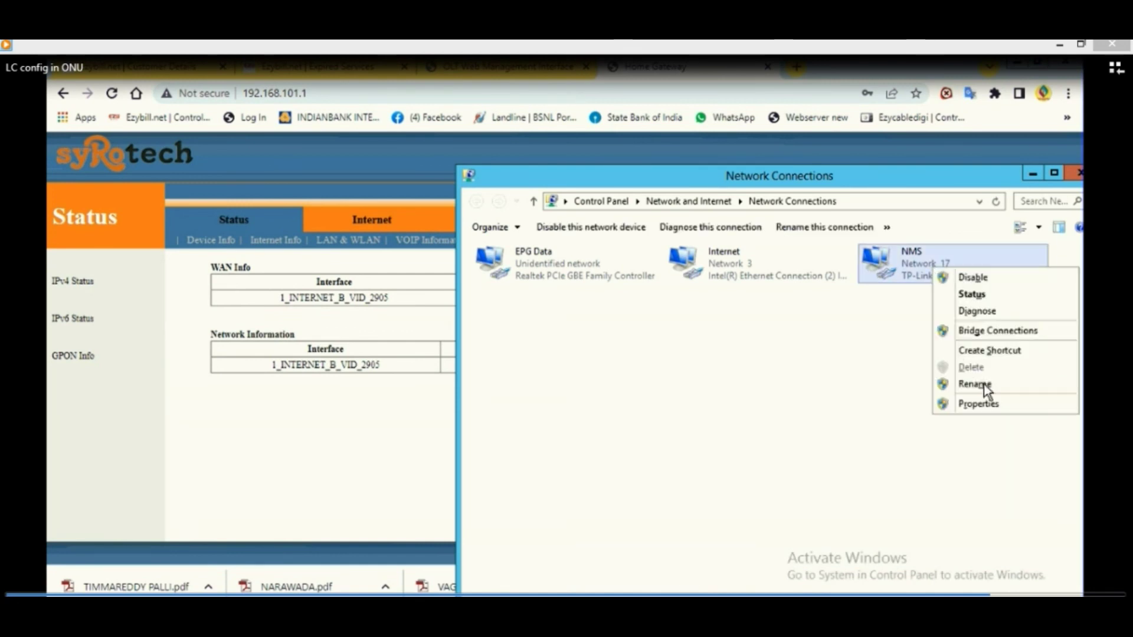
left_click(972, 403)
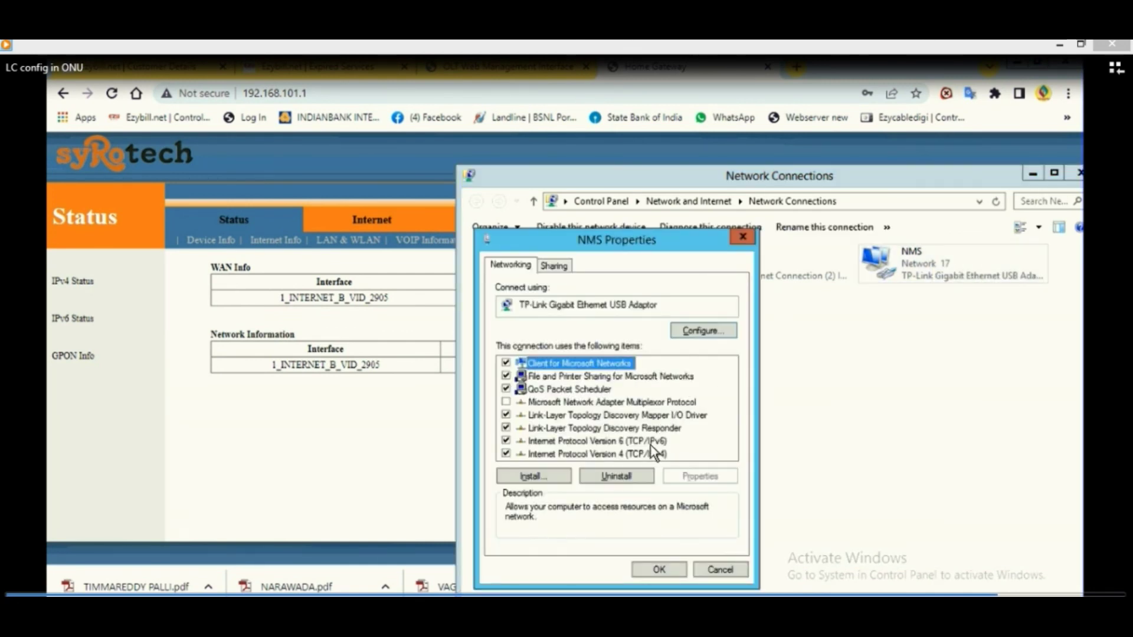
left_click(649, 454)
left_click(700, 477)
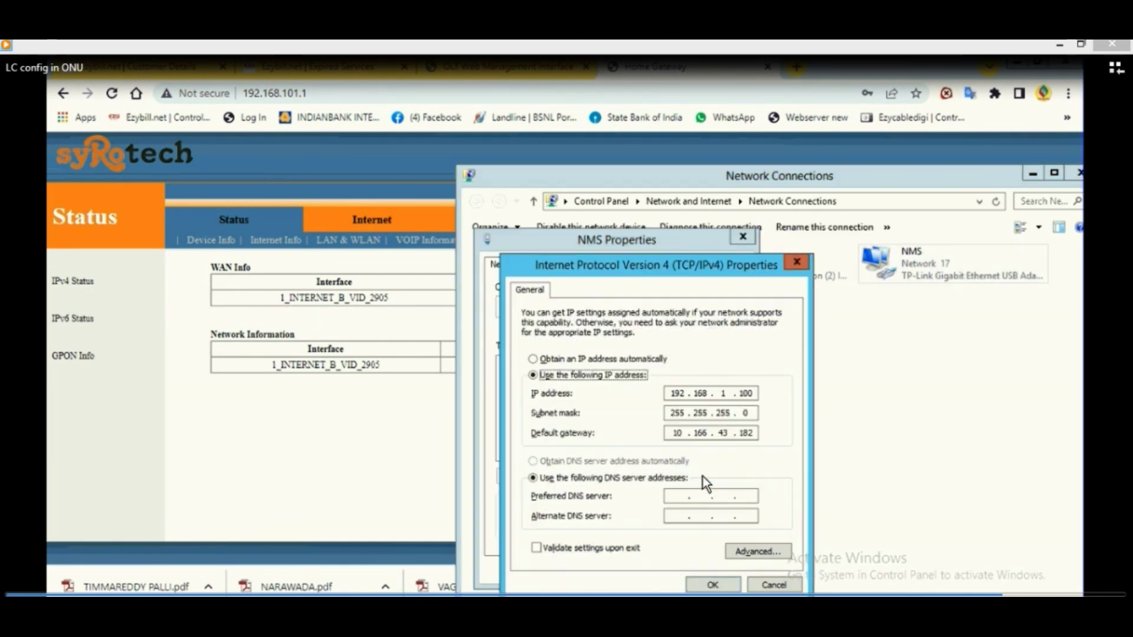
left_click(754, 435)
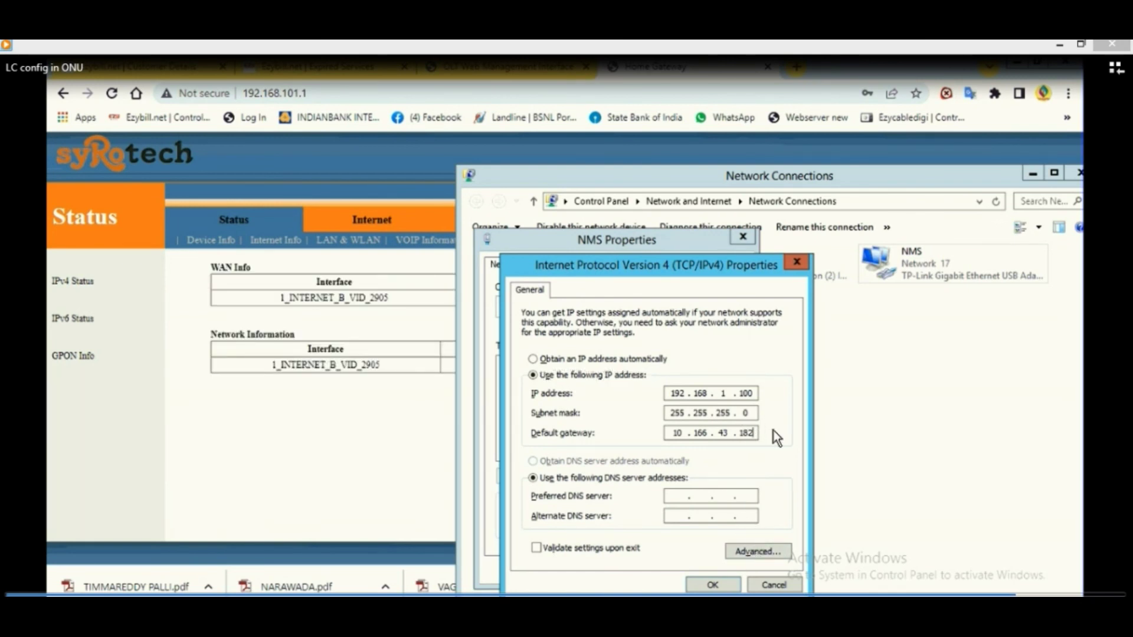
left_click(756, 551)
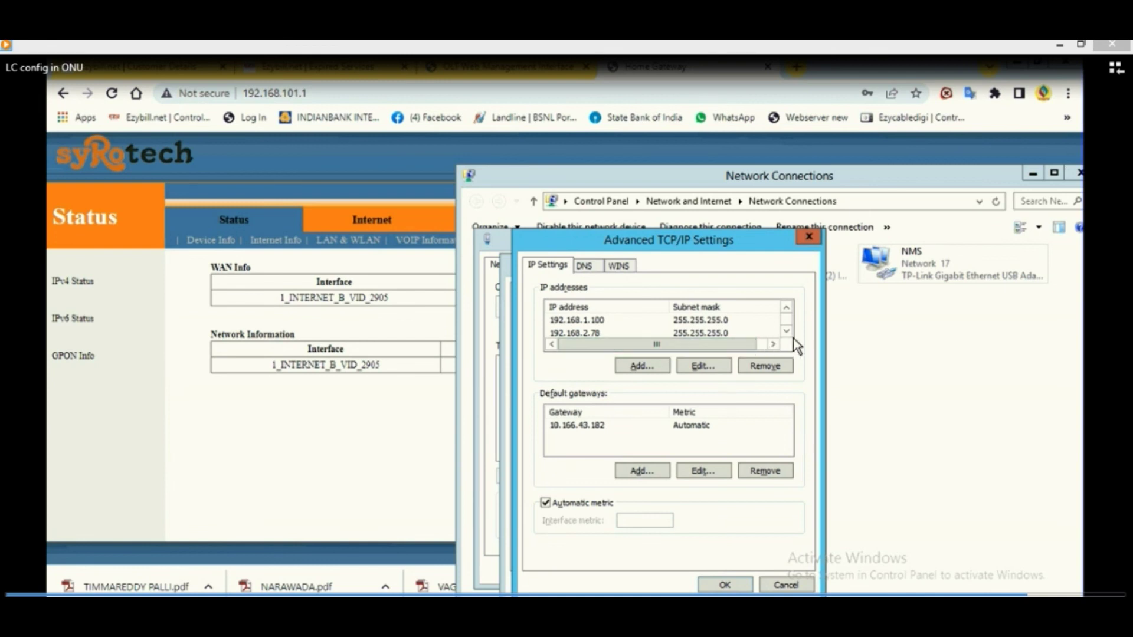